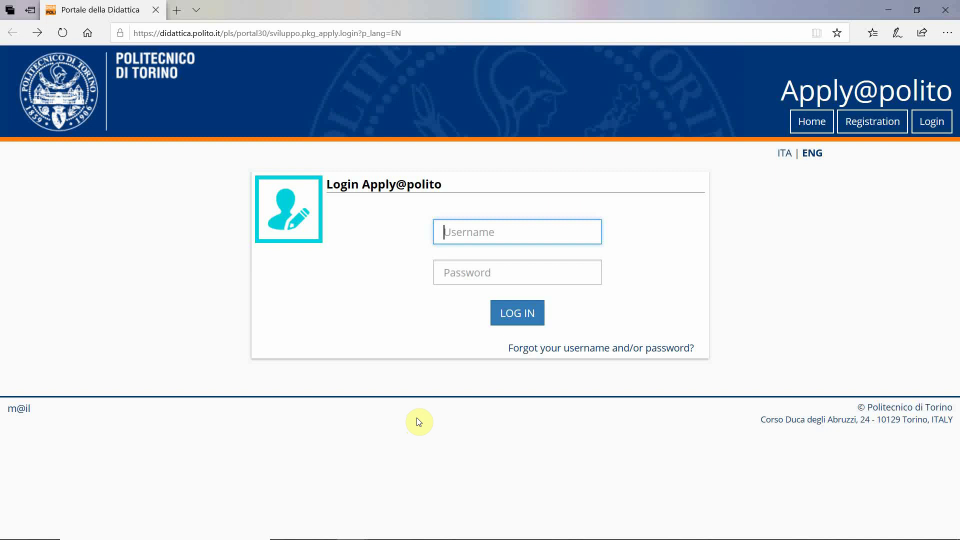
# - Open the new-applicant Registration form from the login page header
pyautogui.click(856, 122)
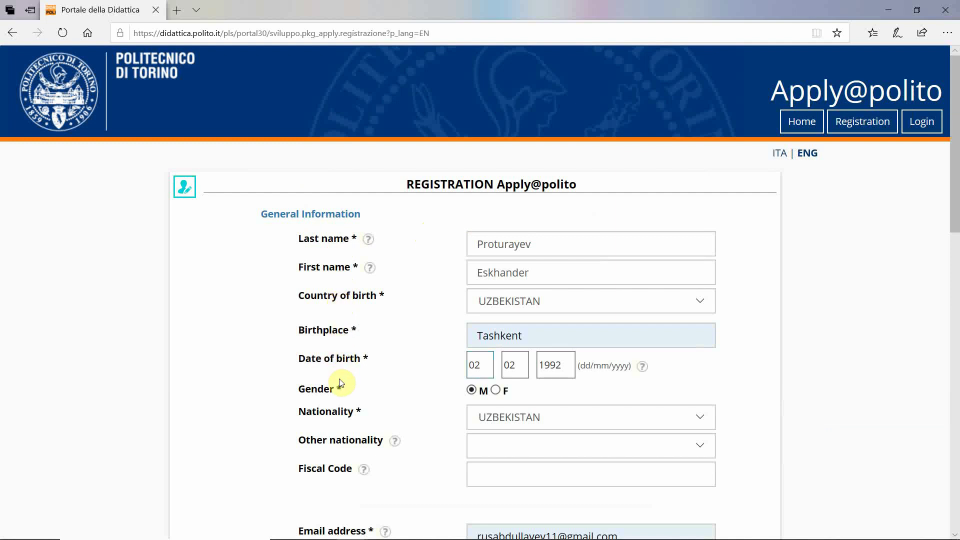
# - Review every registration field, including passport details and the Tashkent address, then Register
pyautogui.scroll(-4, 365, 353)
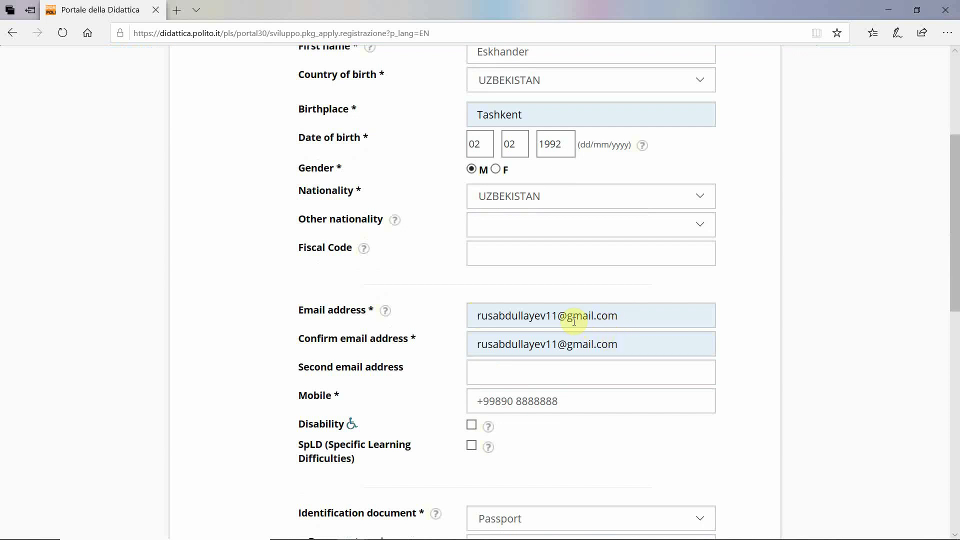
pyautogui.scroll(-5, 564, 396)
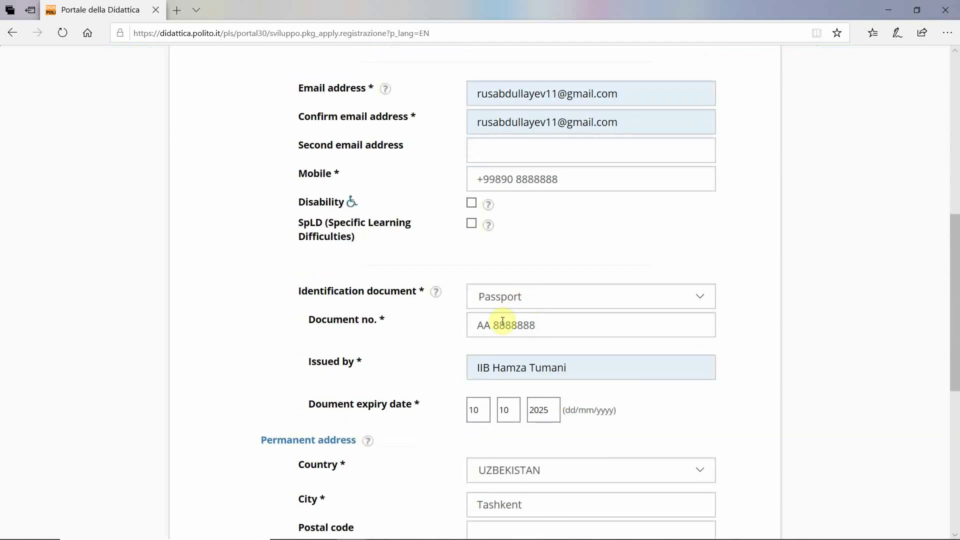
pyautogui.click(482, 421)
pyautogui.scroll(-3, 480, 335)
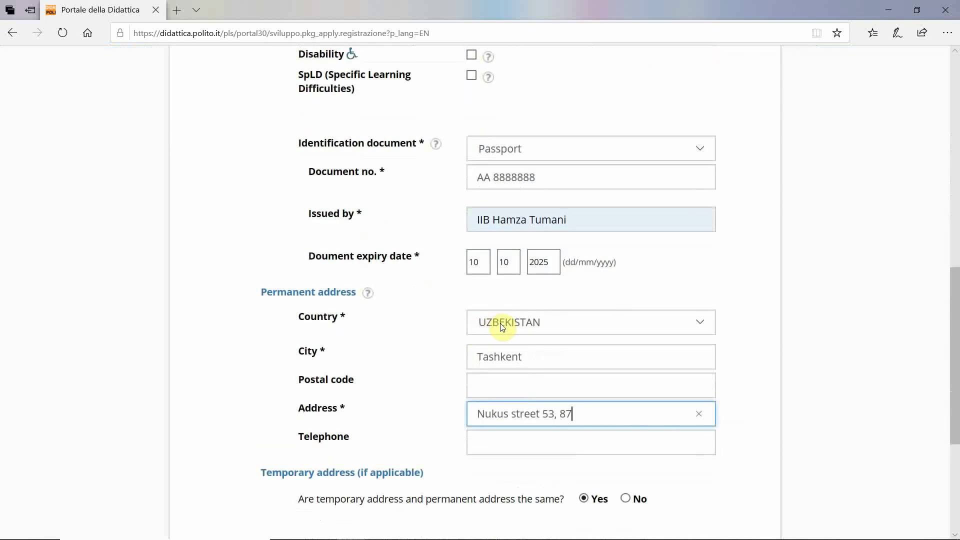
pyautogui.scroll(7, 500, 323)
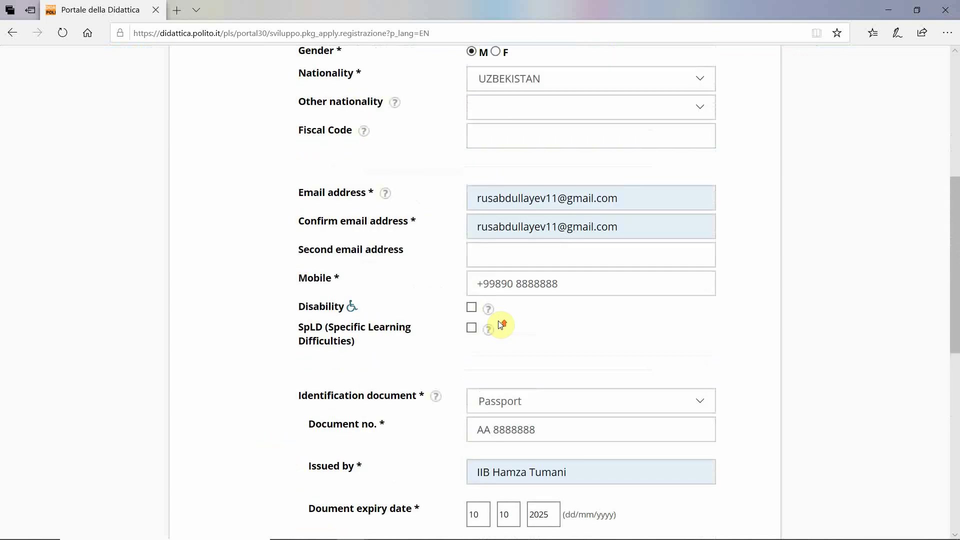
pyautogui.scroll(2, 497, 319)
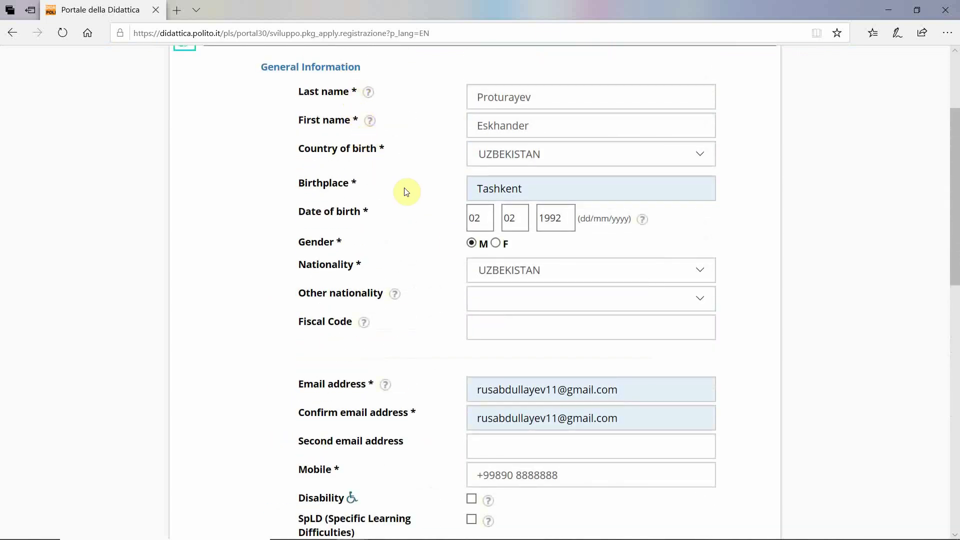
pyautogui.scroll(-12, 457, 245)
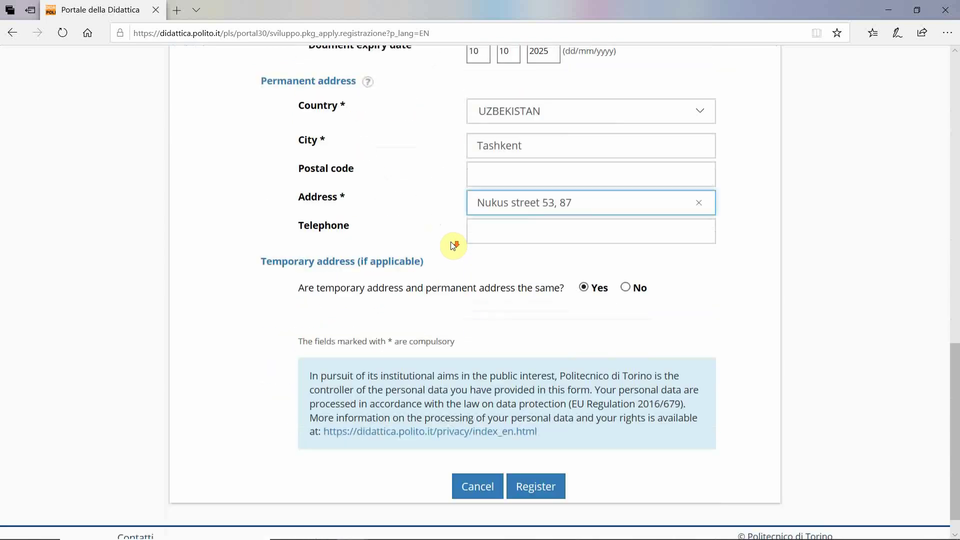
pyautogui.click(534, 479)
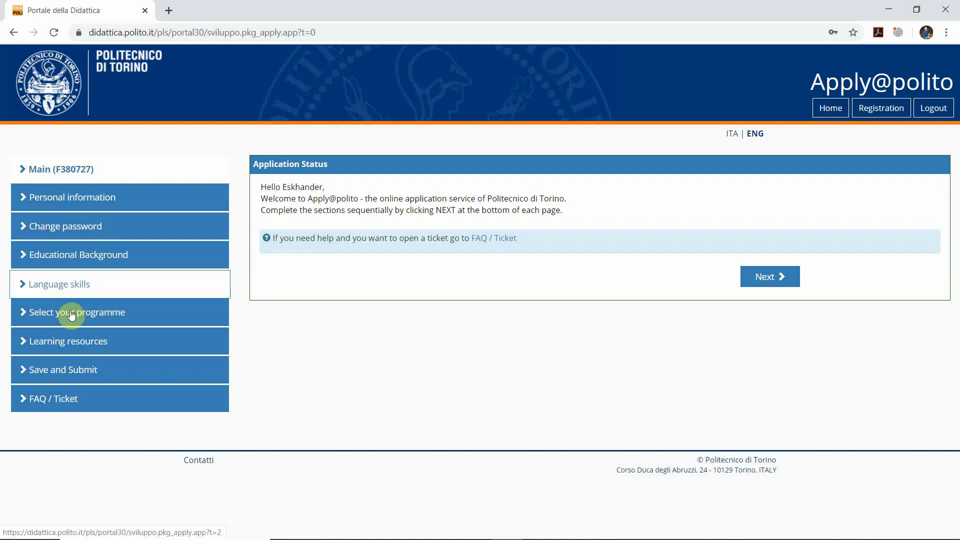
# - Open Personal information and view the profile photo requirements, closing them without uploading
pyautogui.click(52, 205)
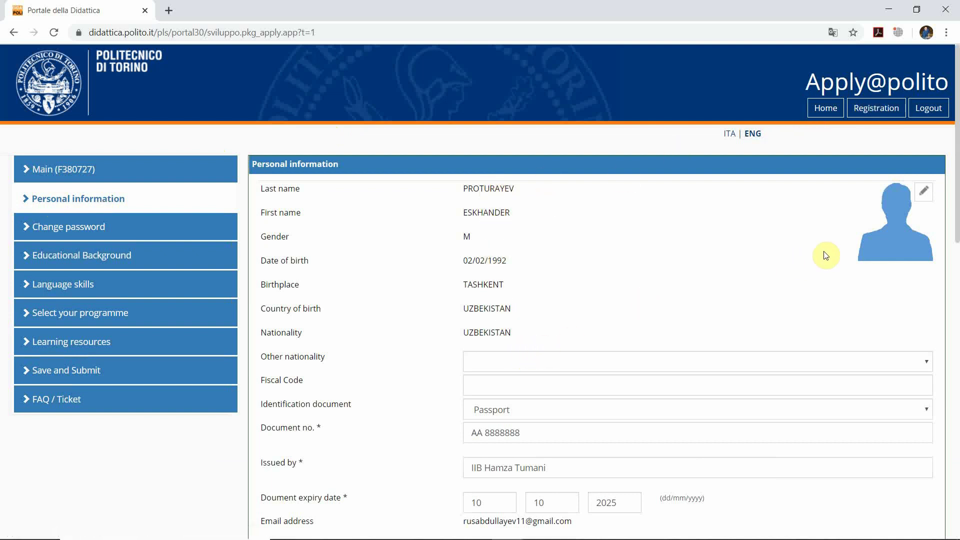
pyautogui.click(925, 194)
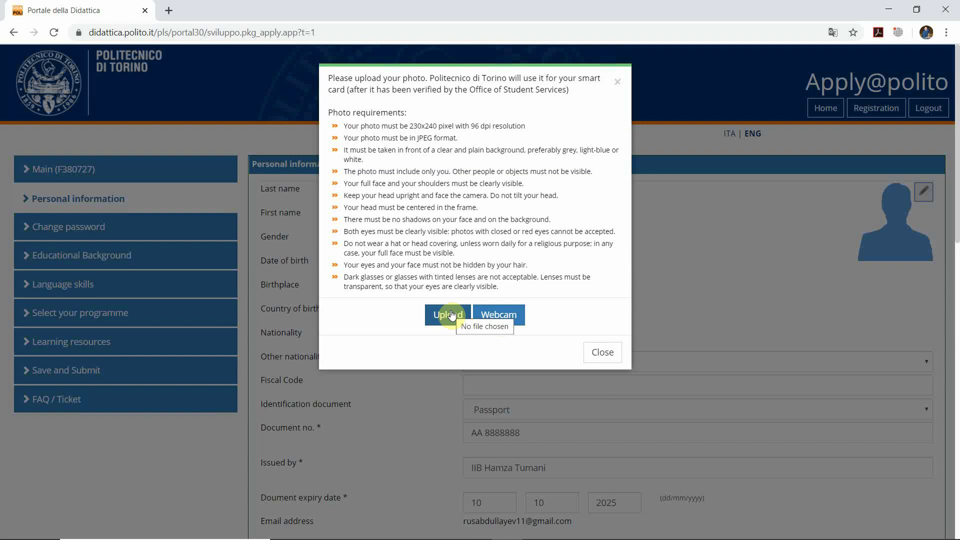
pyautogui.click(606, 352)
# - Copy the mobile number into the permanent-address Telephone field
pyautogui.scroll(-5, 585, 268)
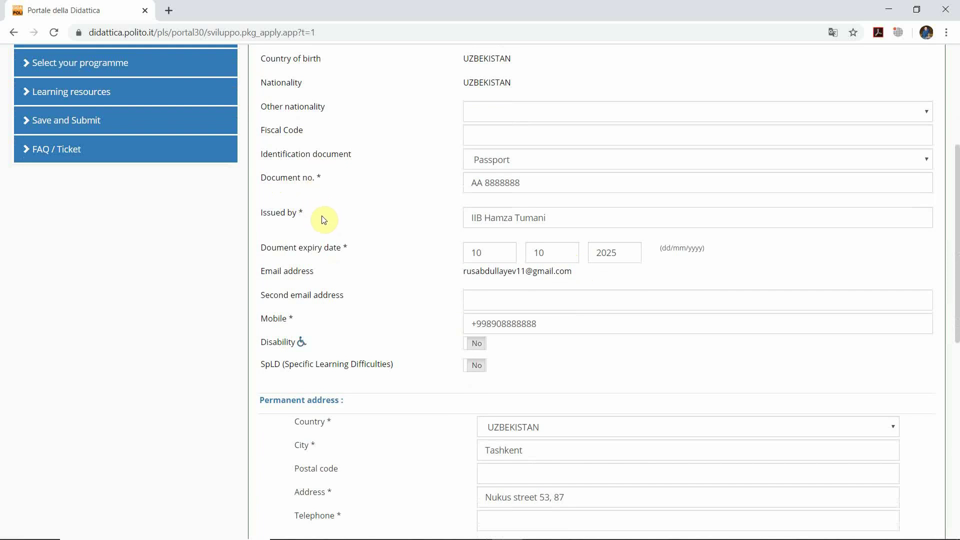
pyautogui.scroll(-3, 324, 220)
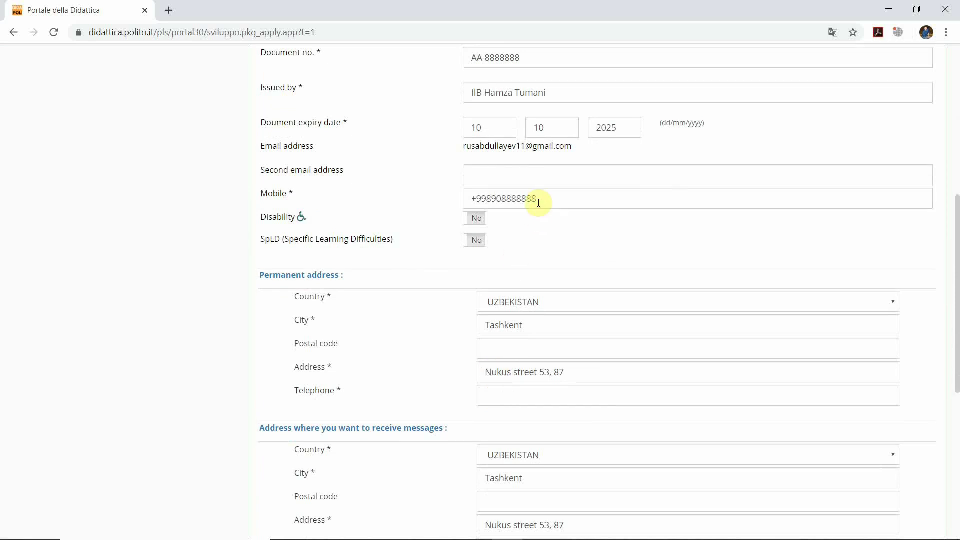
pyautogui.moveTo(539, 203); pyautogui.dragTo(469, 202)
pyautogui.hotkey('ctrl', 'c')
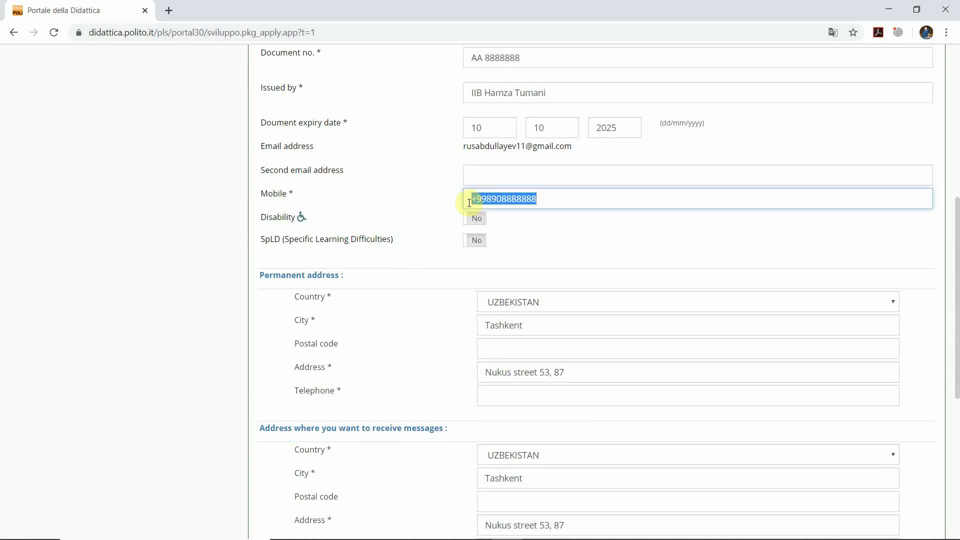
pyautogui.click(516, 393)
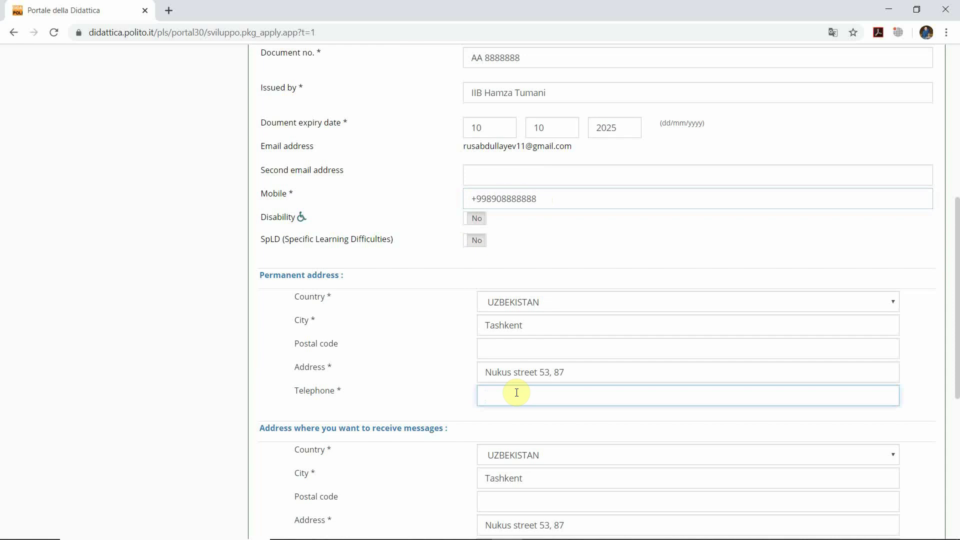
pyautogui.hotkey('ctrl', 'v')
# - Paste the mobile number into the receive-messages Telephone field and save the personal information
pyautogui.scroll(-1, 539, 295)
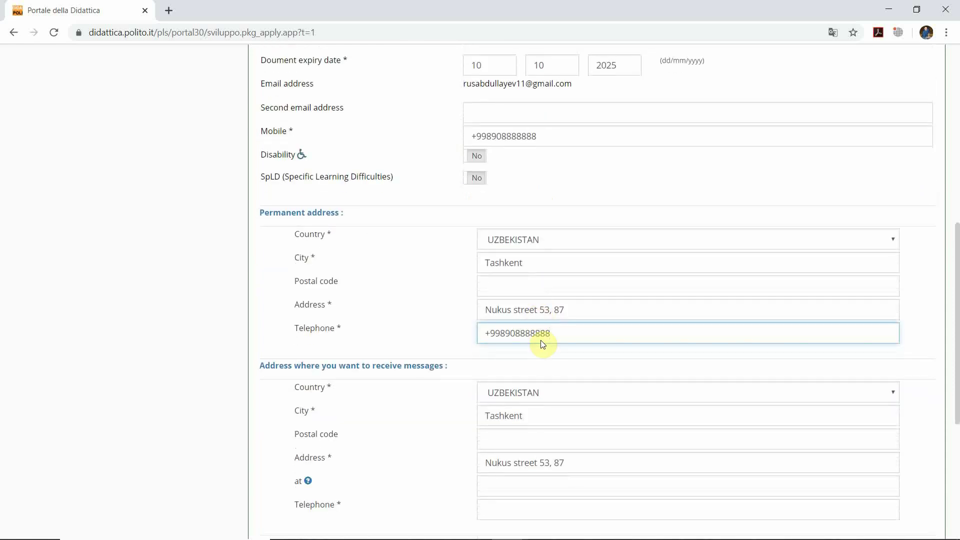
pyautogui.scroll(-4, 543, 345)
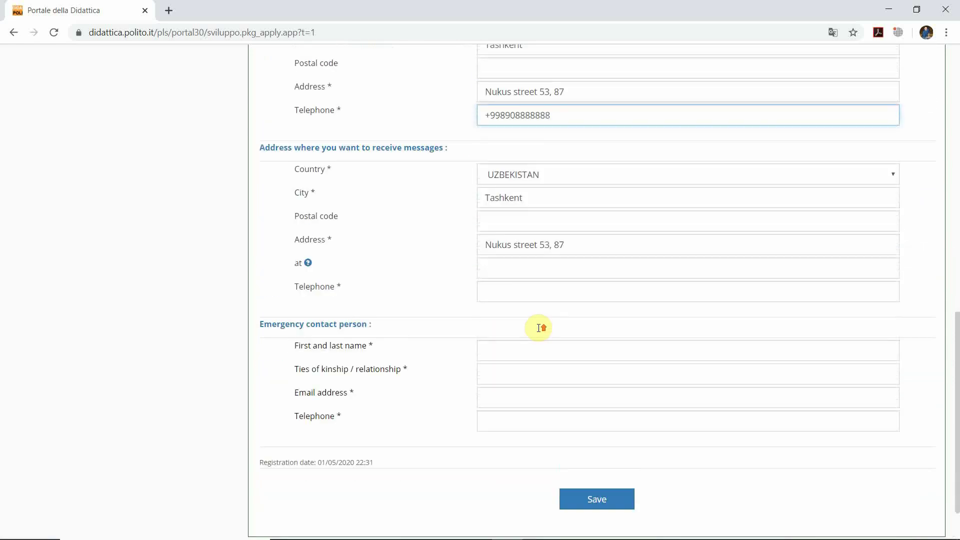
pyautogui.scroll(1, 540, 328)
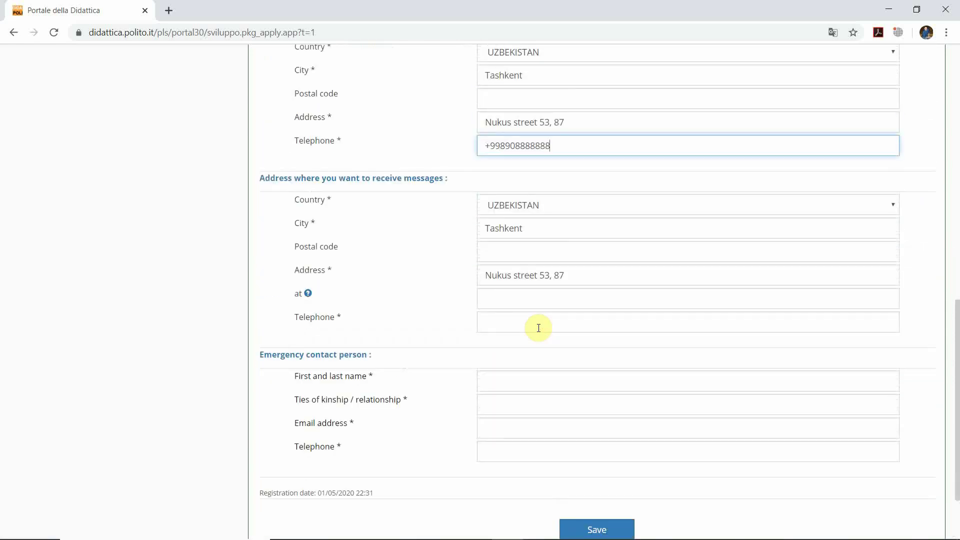
pyautogui.click(497, 322)
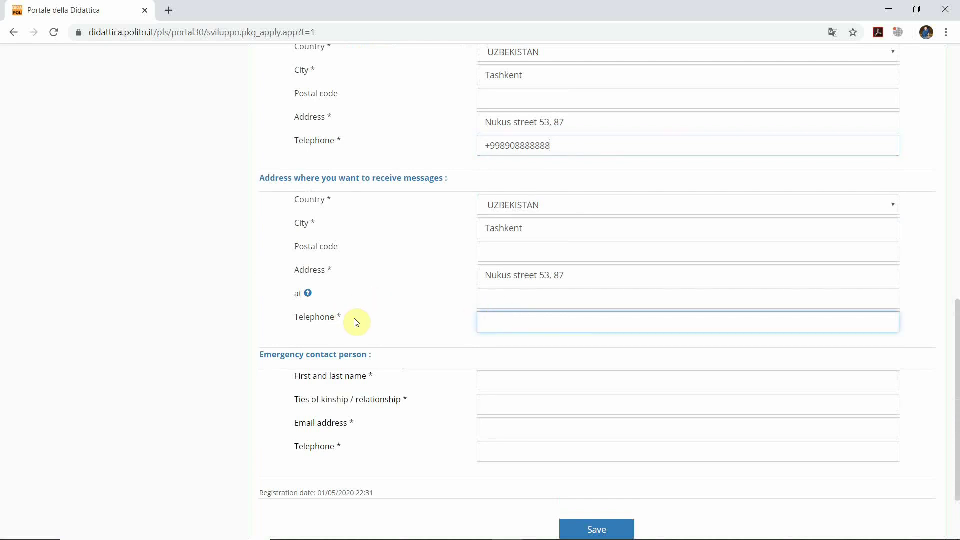
pyautogui.hotkey('ctrl', 'v')
pyautogui.scroll(-2, 508, 332)
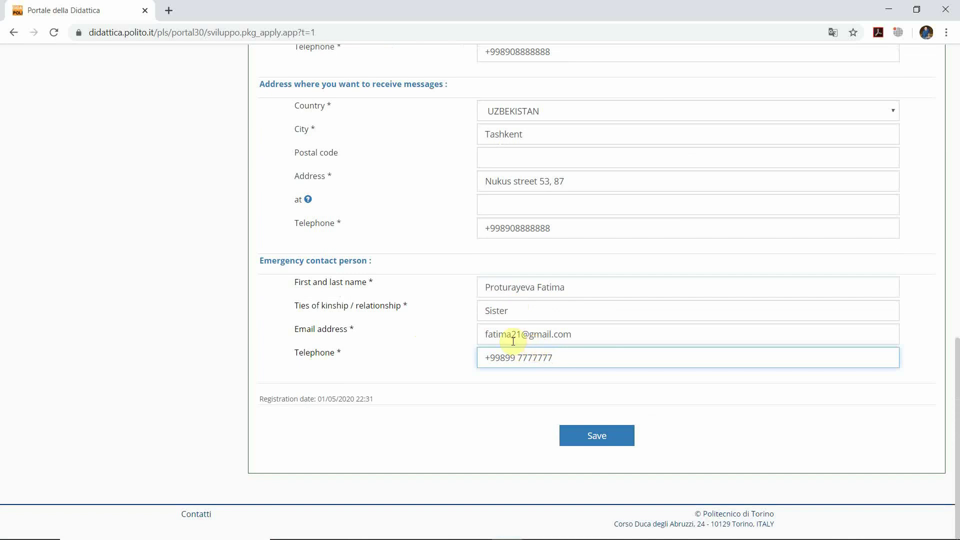
pyautogui.scroll(9, 513, 341)
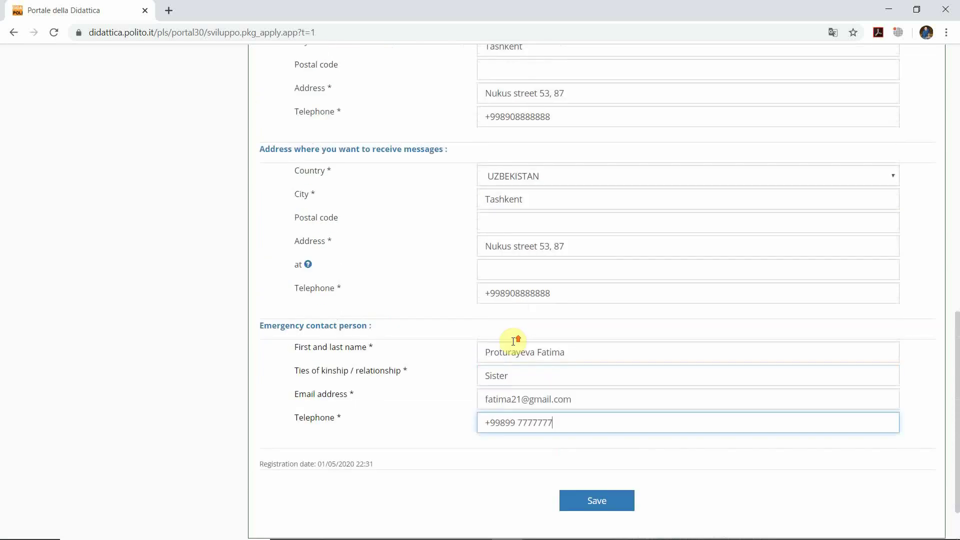
pyautogui.scroll(4, 514, 343)
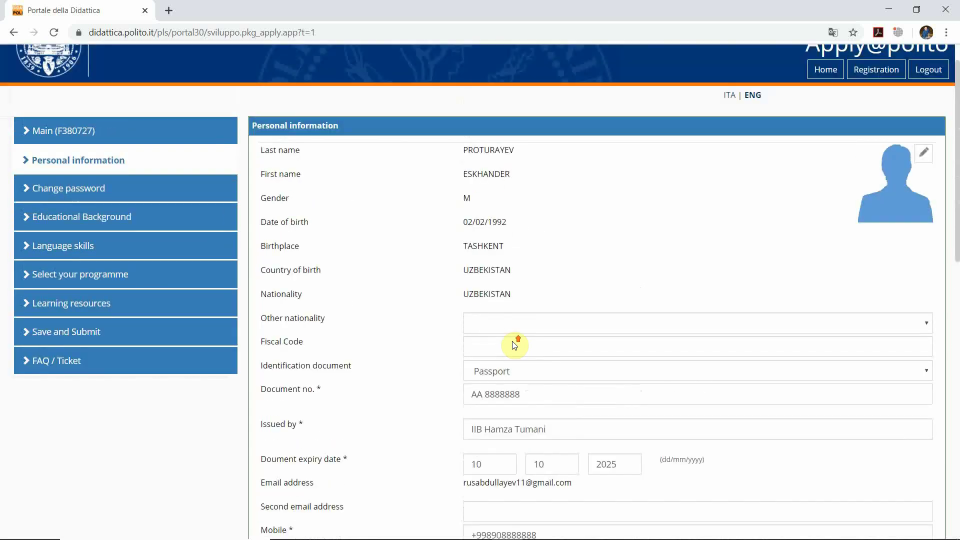
pyautogui.scroll(-8, 514, 343)
pyautogui.scroll(-5, 513, 344)
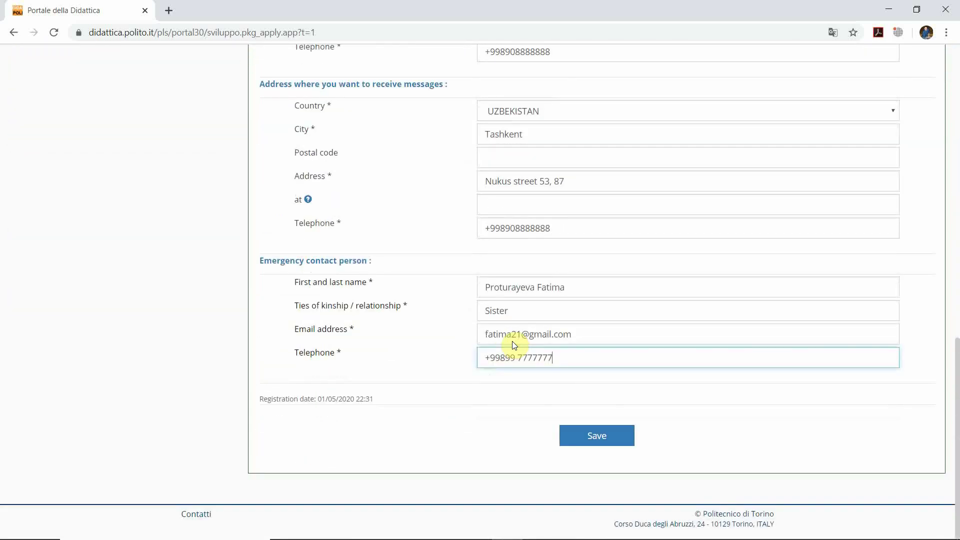
pyautogui.click(597, 439)
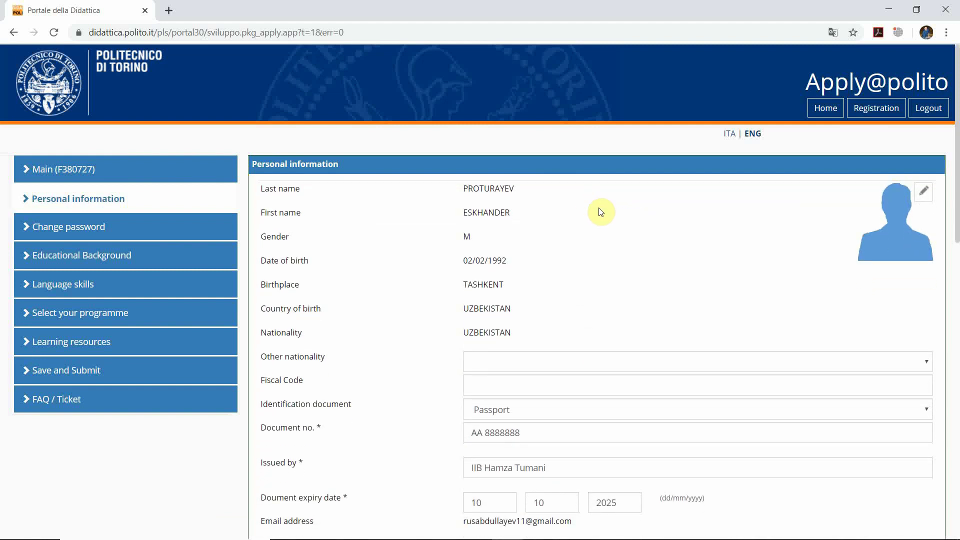
# - Open the Educational Background section, leaving the password unchanged
pyautogui.click(60, 233)
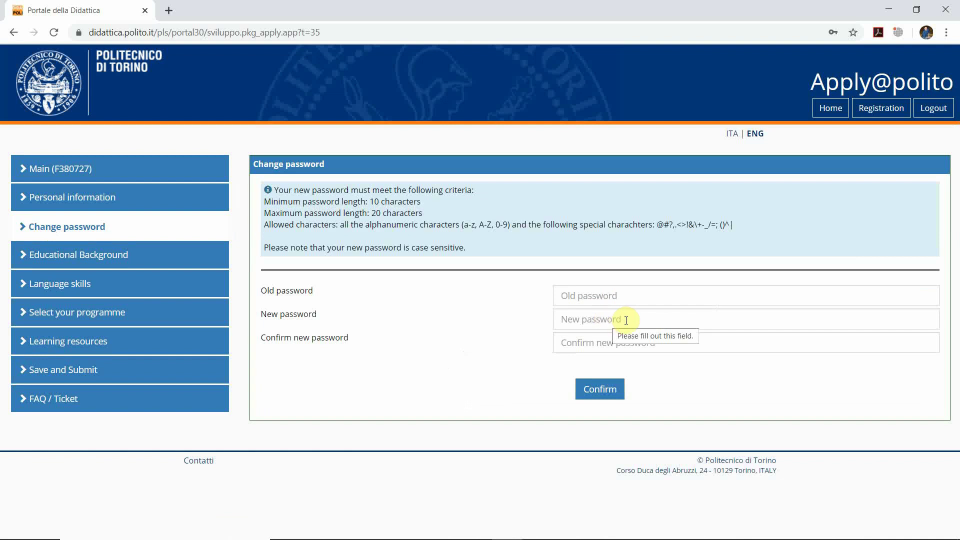
pyautogui.click(78, 265)
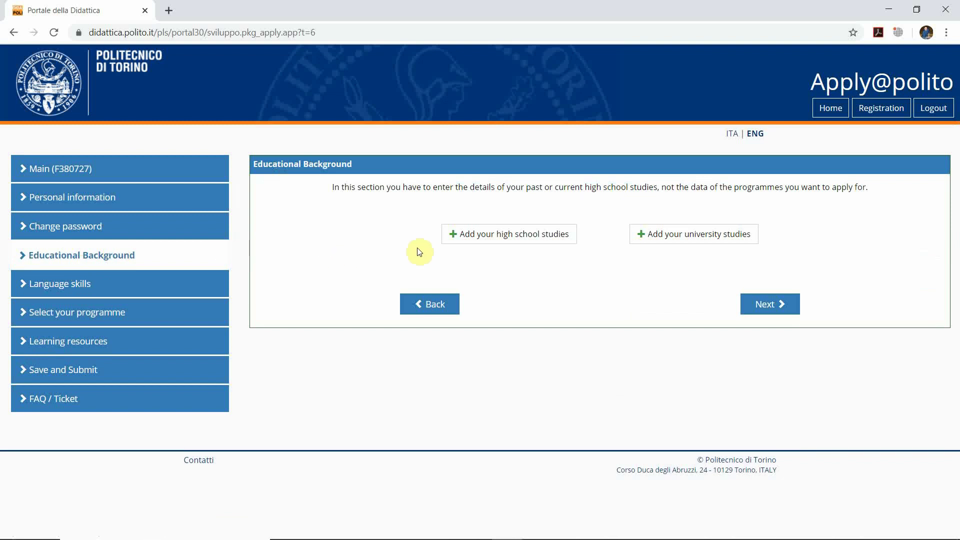
# - Add high school studies as Other School, diploma not earned, grades 5/3/5, and submit
pyautogui.click(511, 238)
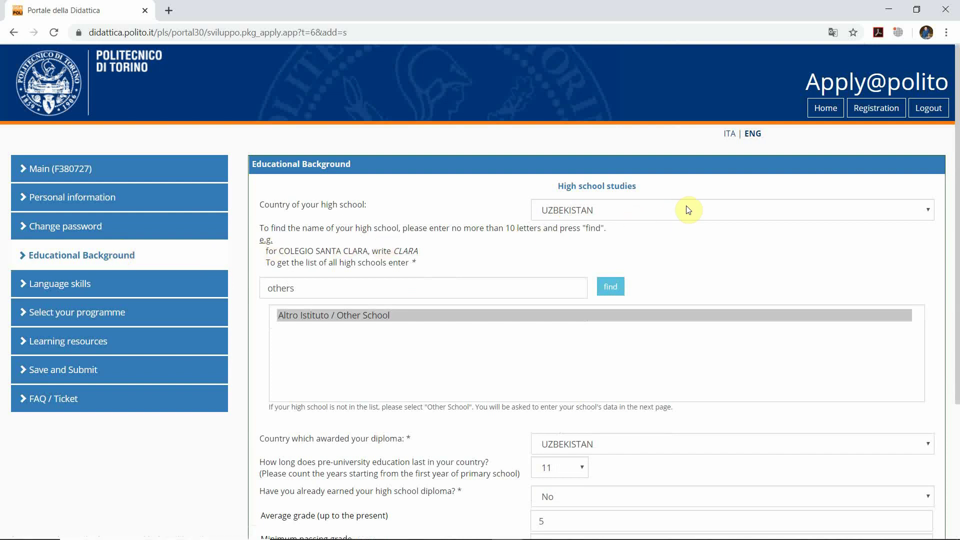
pyautogui.scroll(-3, 688, 210)
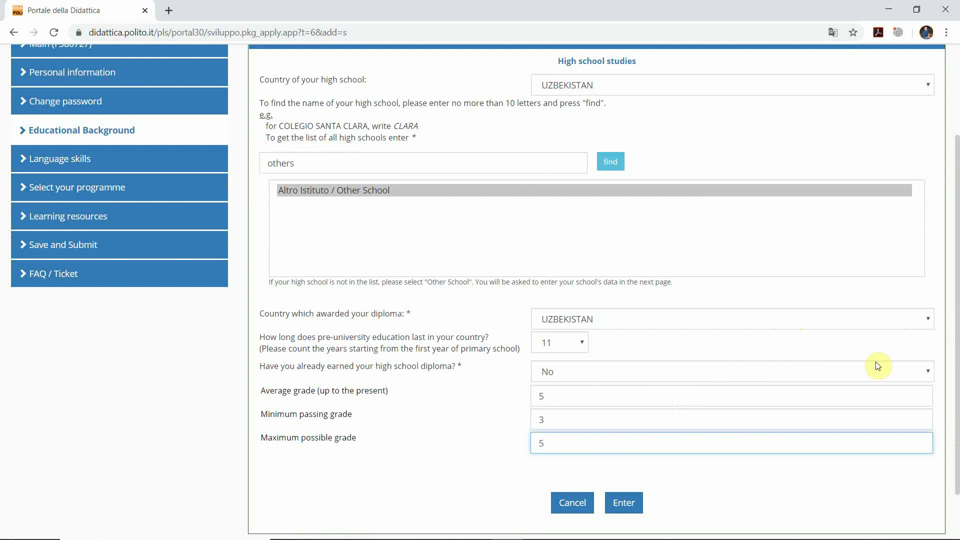
pyautogui.click(930, 372)
pyautogui.click(931, 372)
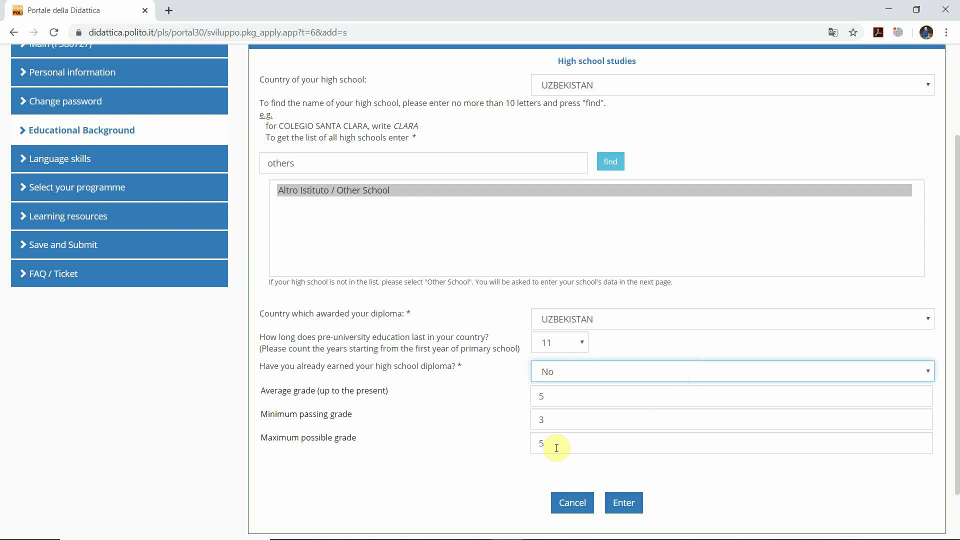
pyautogui.click(625, 503)
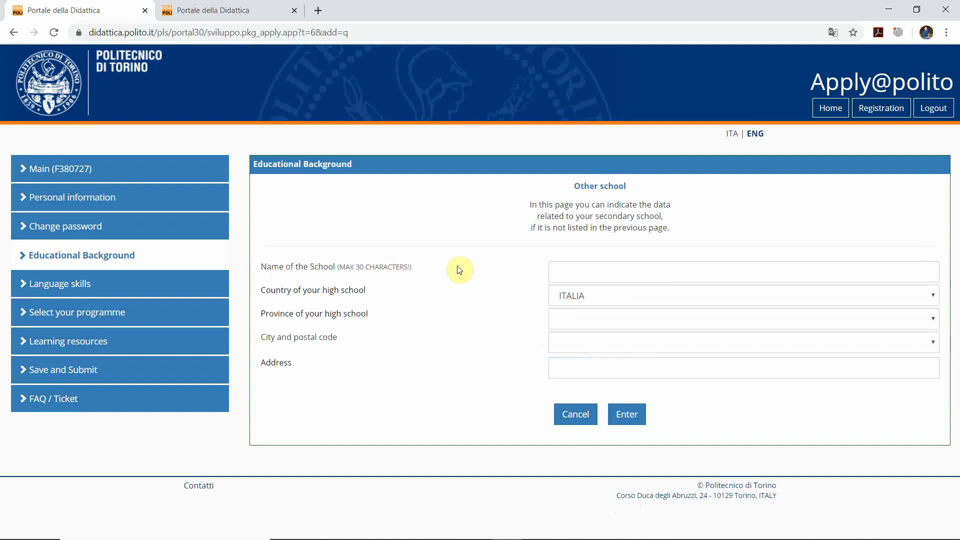
# - Enter 'School #50' as the school name and confirm the new high school entry
pyautogui.click(627, 271)
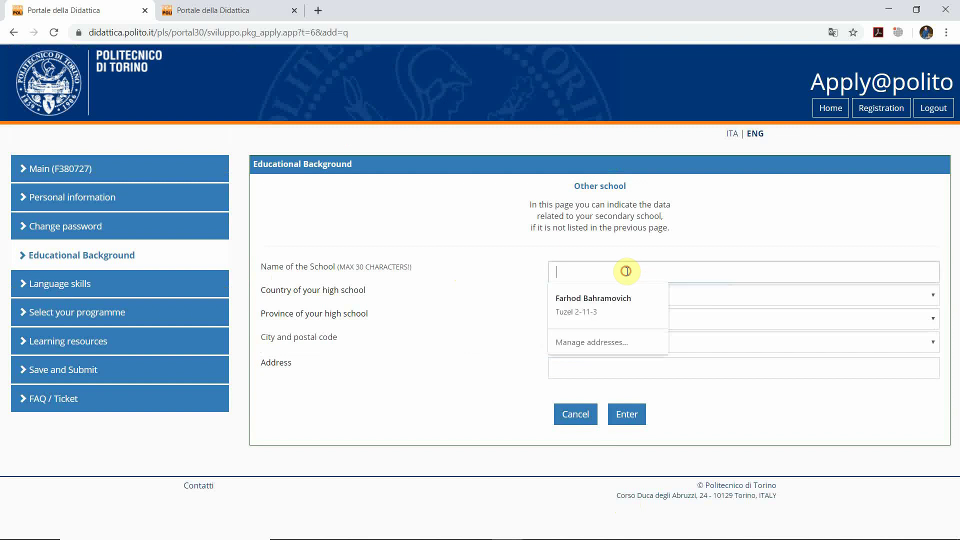
pyautogui.write('Sch')
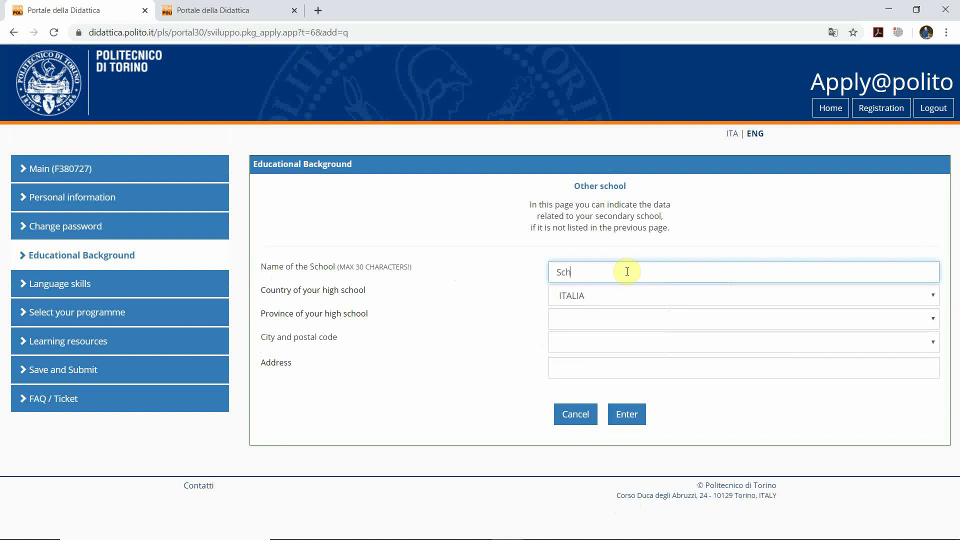
pyautogui.write('ool #50')
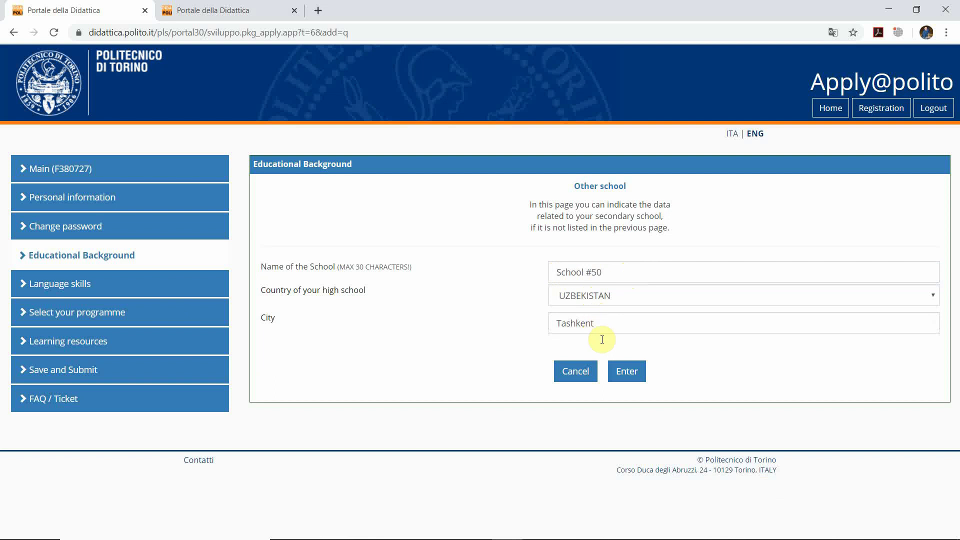
pyautogui.click(628, 375)
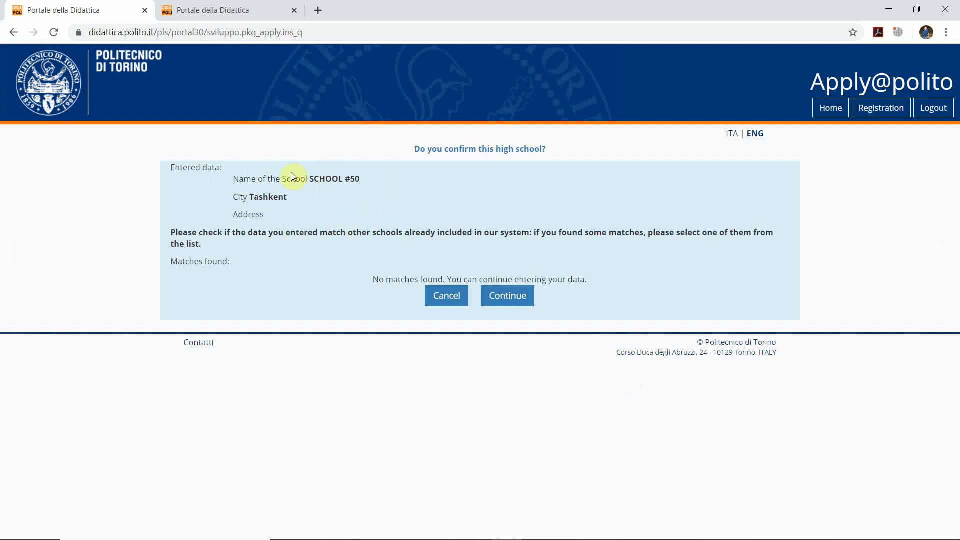
pyautogui.click(504, 299)
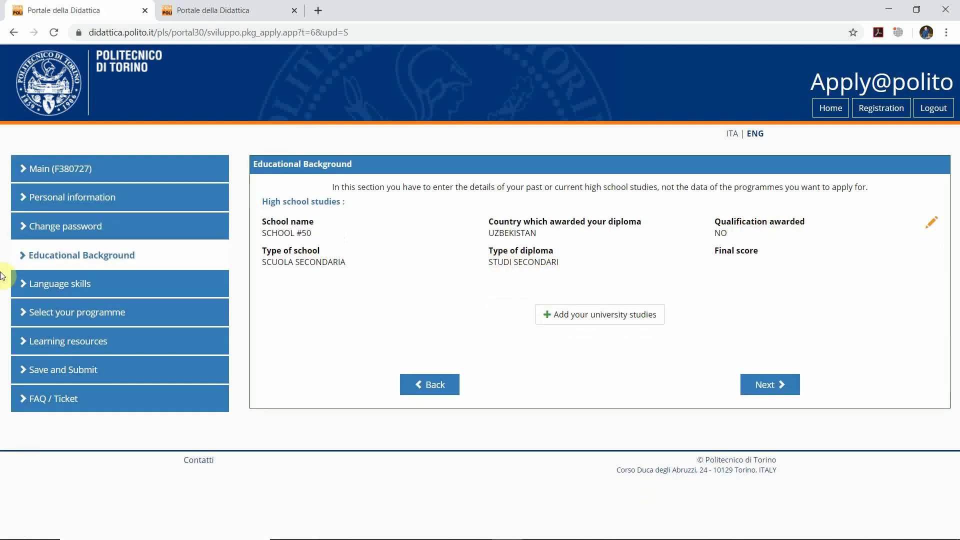
# - In Language skills, try an IELTS English certificate with score 5.5
pyautogui.click(45, 289)
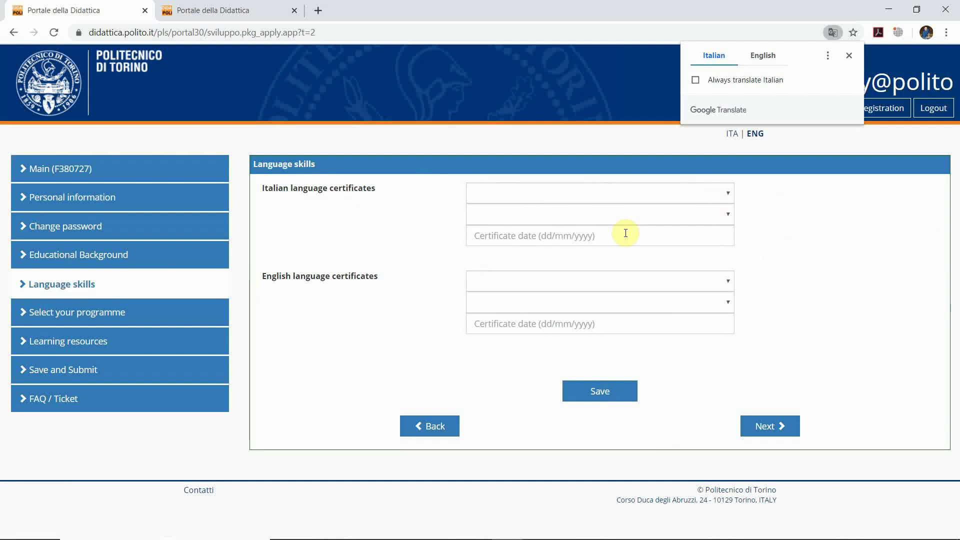
pyautogui.click(729, 283)
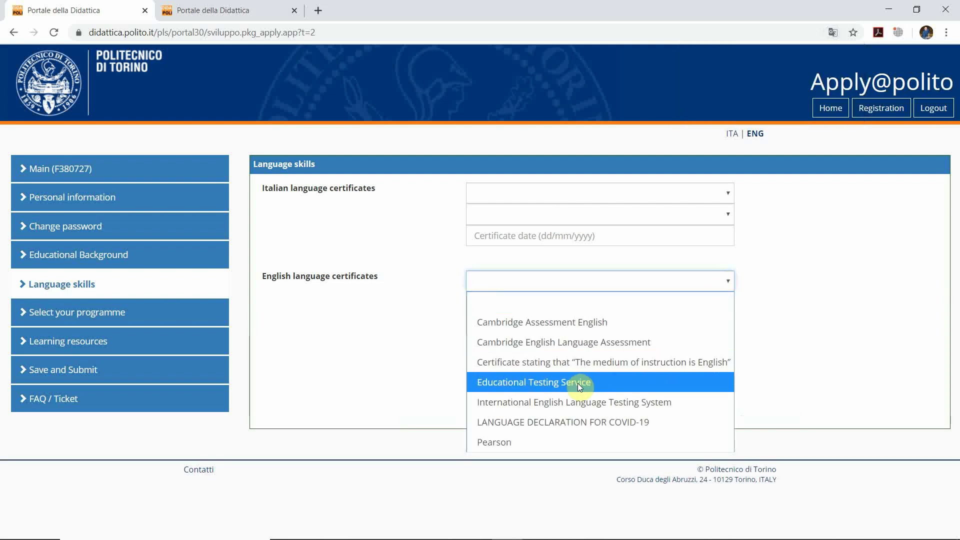
pyautogui.click(574, 404)
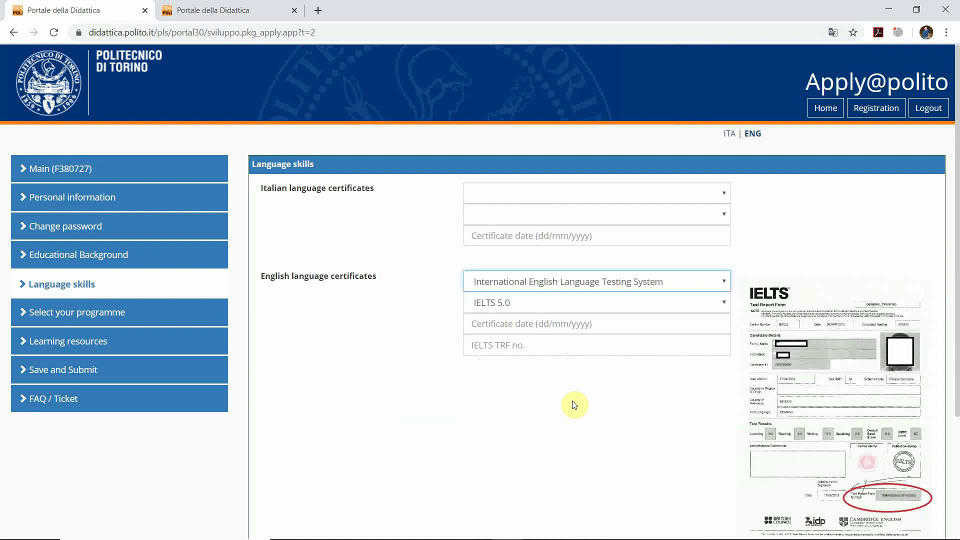
pyautogui.click(515, 306)
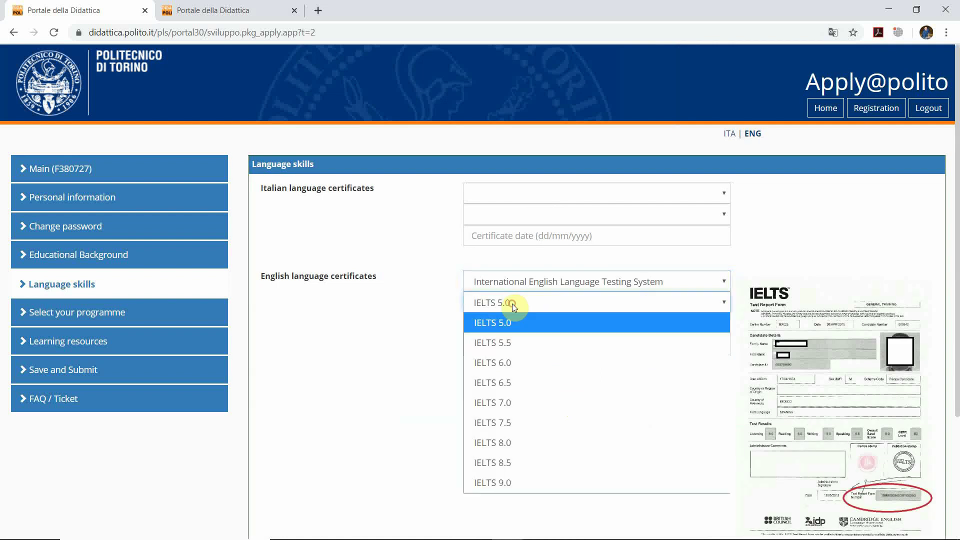
pyautogui.click(512, 343)
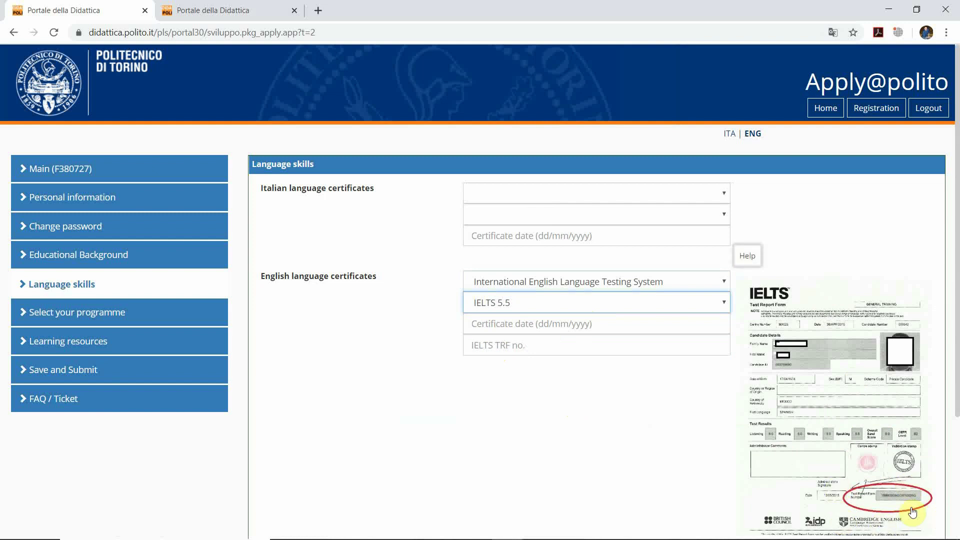
# - Clear the English certificate choice and save Language skills with no certificates
pyautogui.click(721, 283)
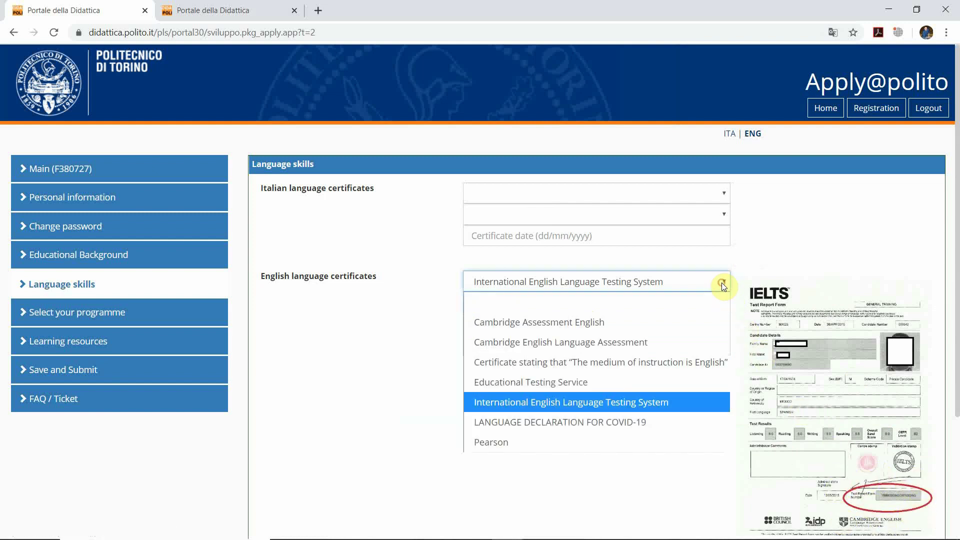
pyautogui.click(511, 304)
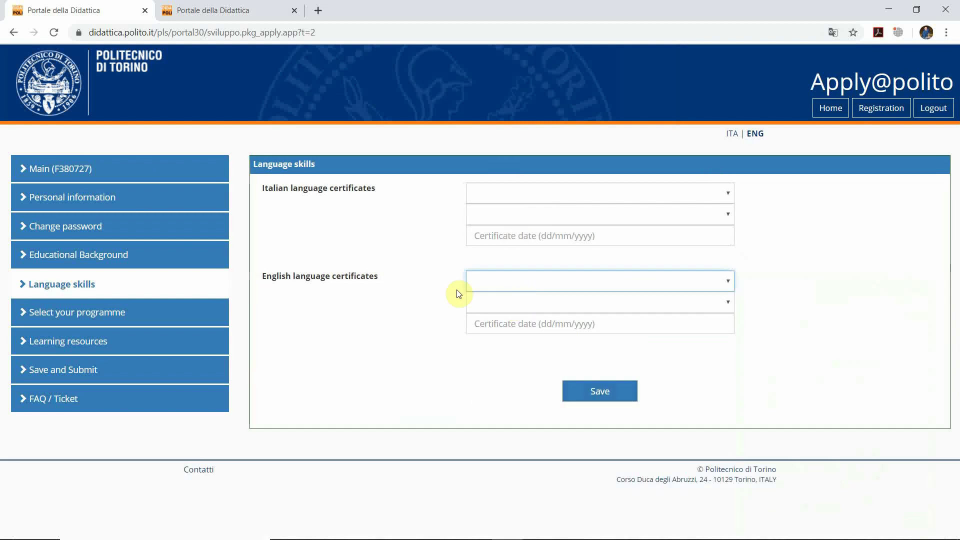
pyautogui.click(604, 397)
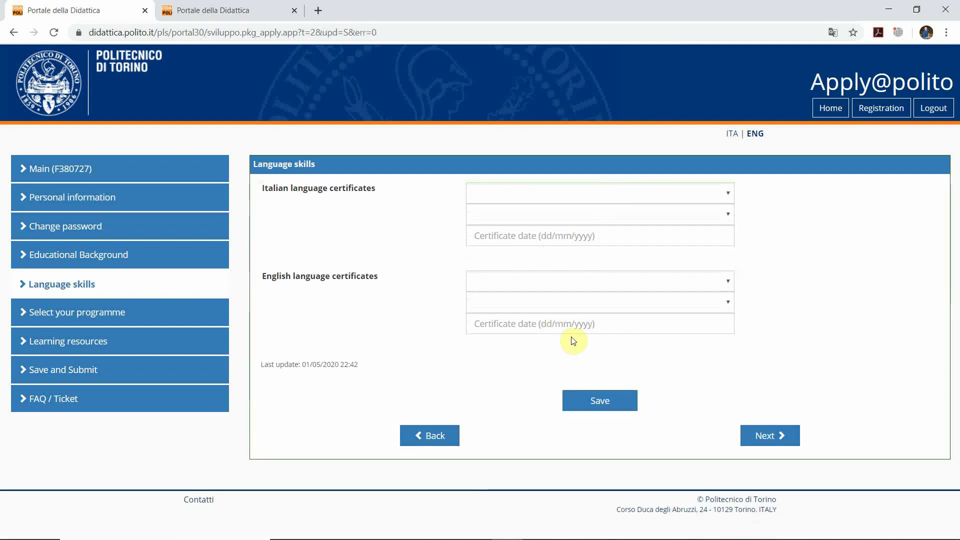
pyautogui.click(773, 437)
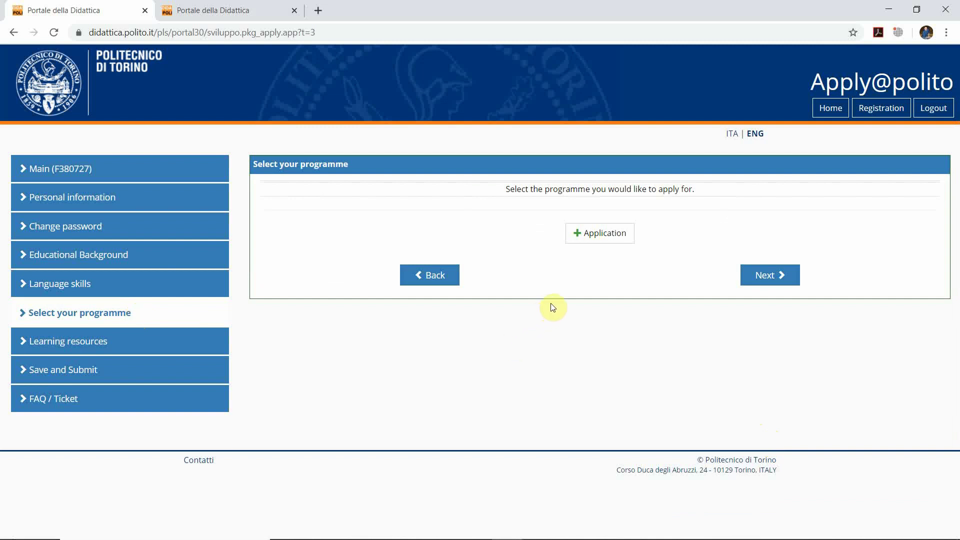
# - Add the TTPU bachelor Mechanical and energy engineering (Tashkent-Torino), taught in English, as preference 1
pyautogui.click(602, 240)
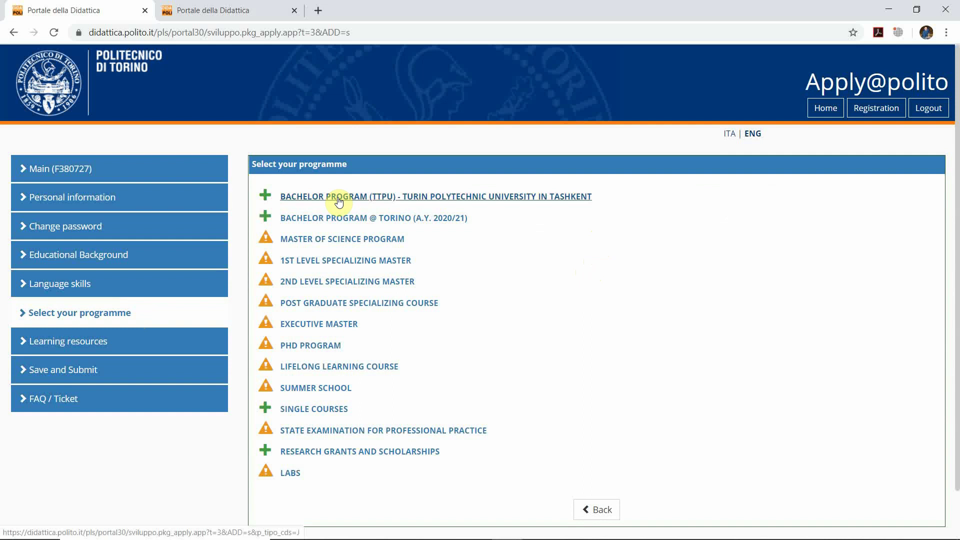
pyautogui.click(339, 198)
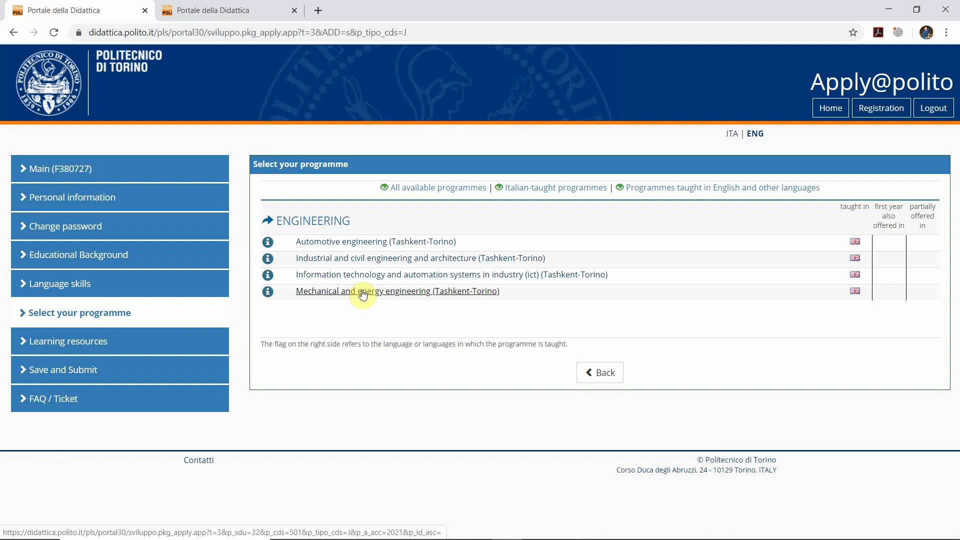
pyautogui.click(363, 293)
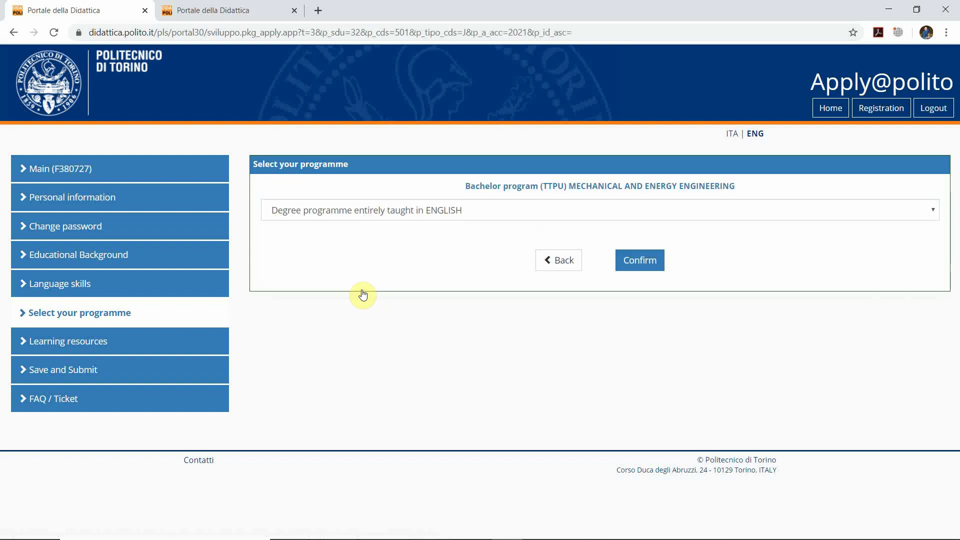
pyautogui.click(635, 260)
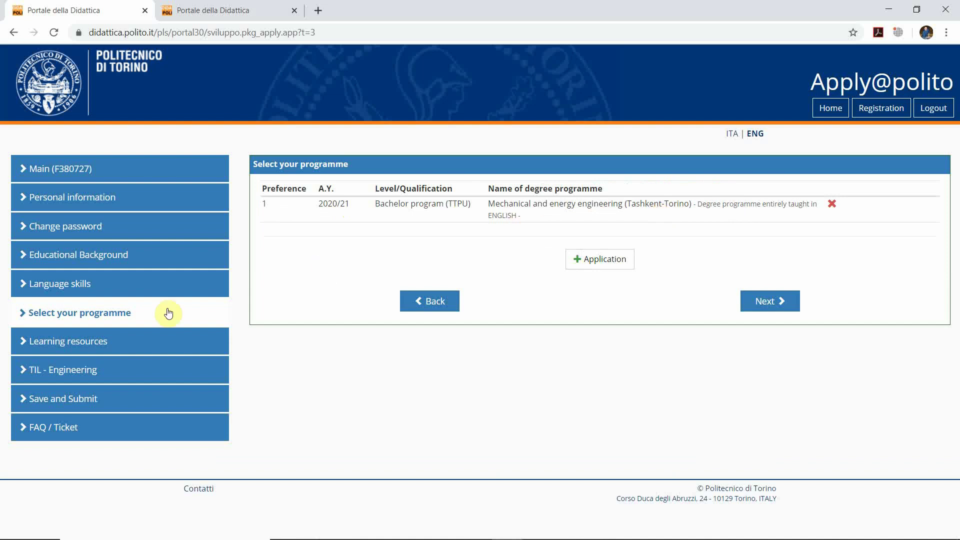
# - Move past Learning resources and TIL - Engineering to the Save and Submit summary
pyautogui.click(776, 302)
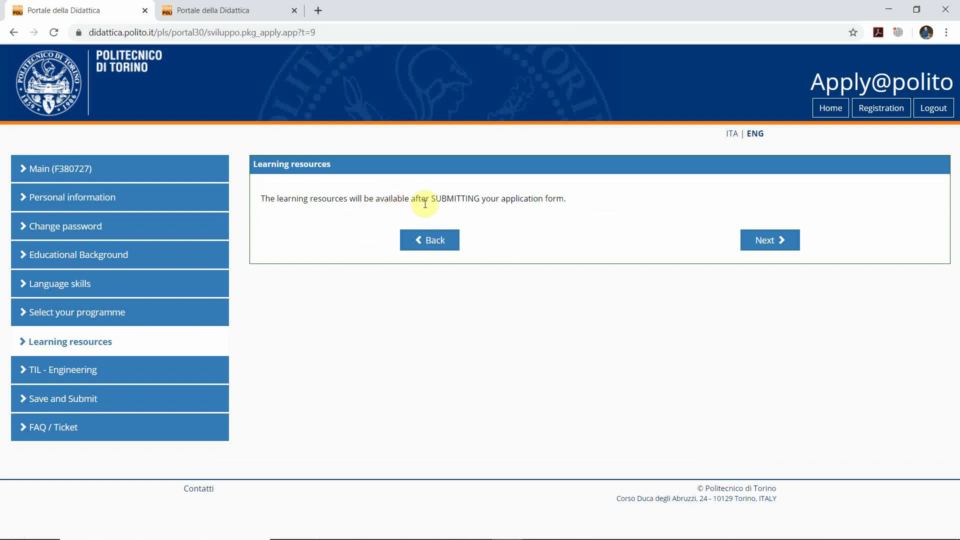
pyautogui.click(758, 242)
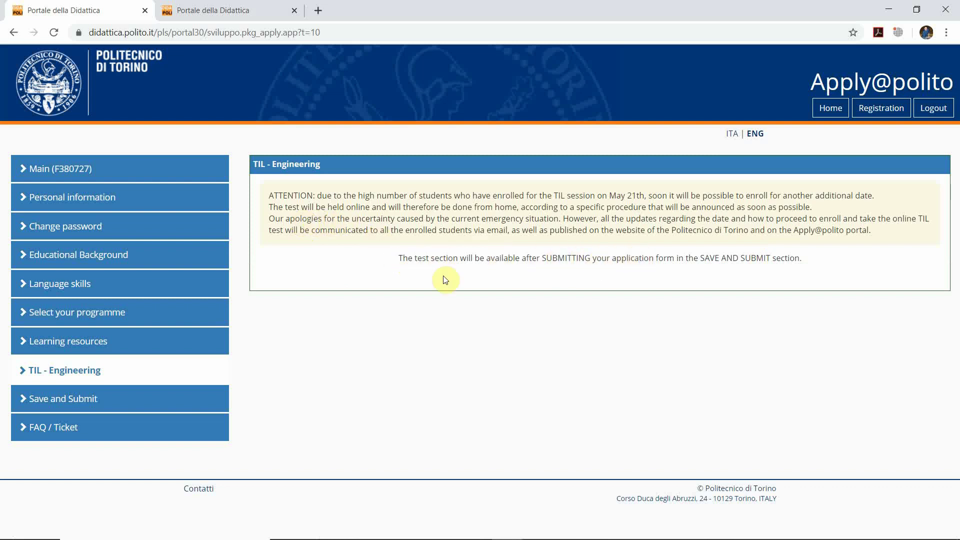
pyautogui.click(65, 404)
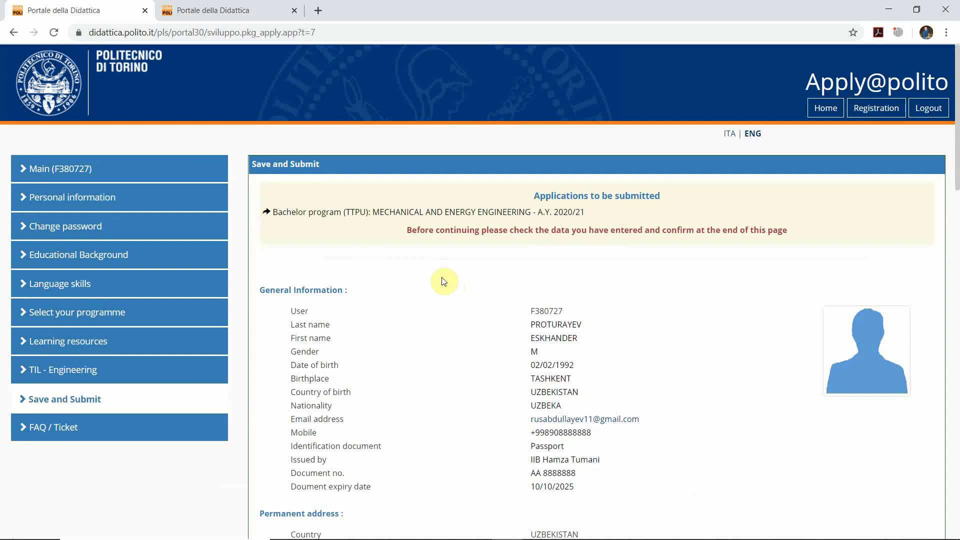
pyautogui.scroll(-6, 443, 282)
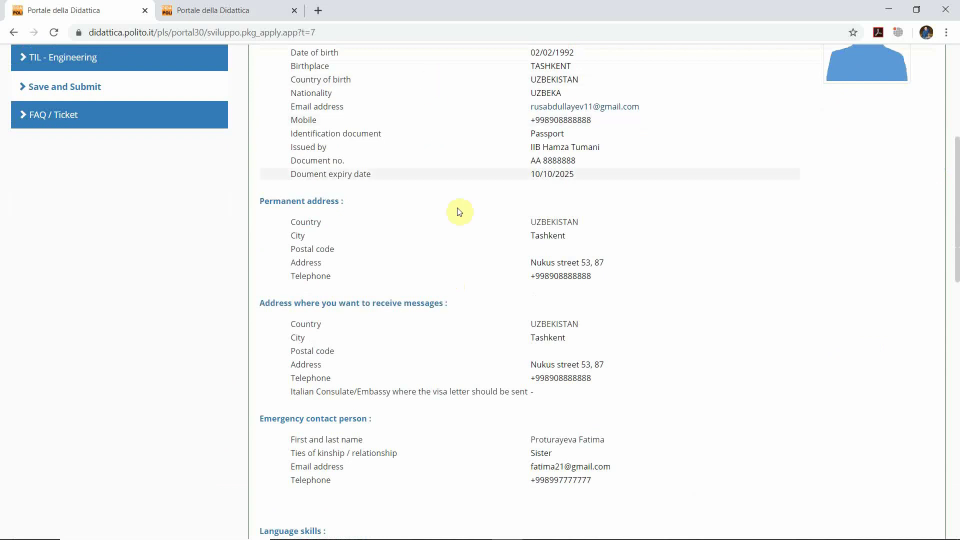
pyautogui.scroll(-5, 459, 255)
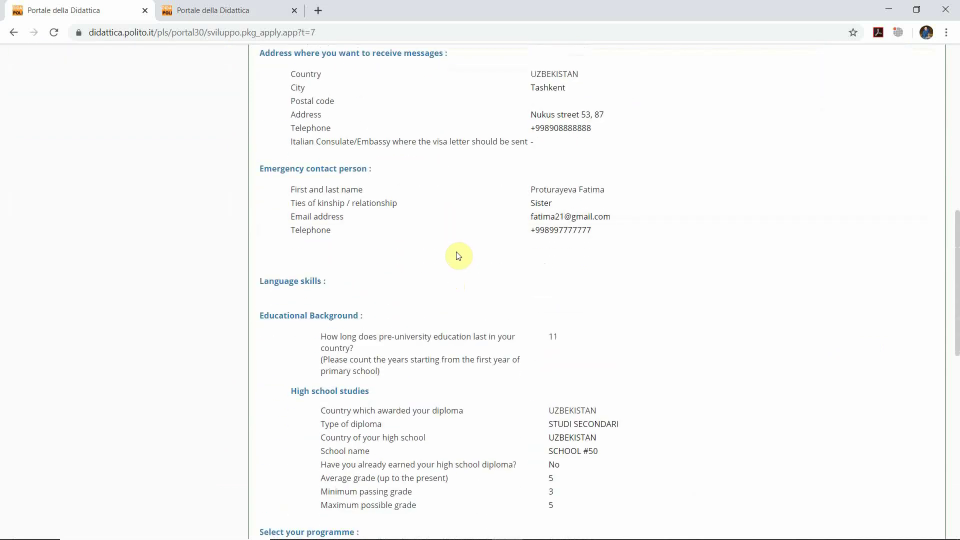
pyautogui.scroll(-9, 458, 256)
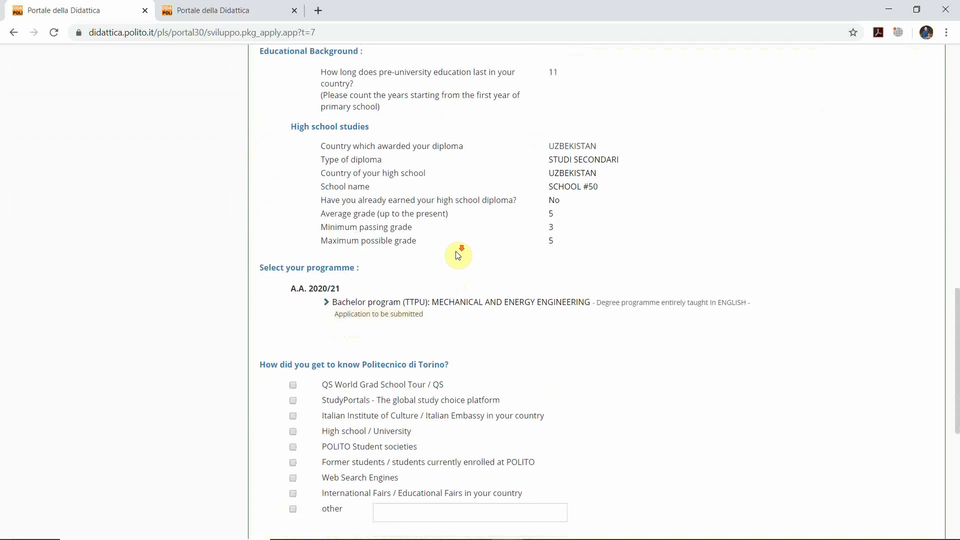
pyautogui.scroll(-4, 457, 254)
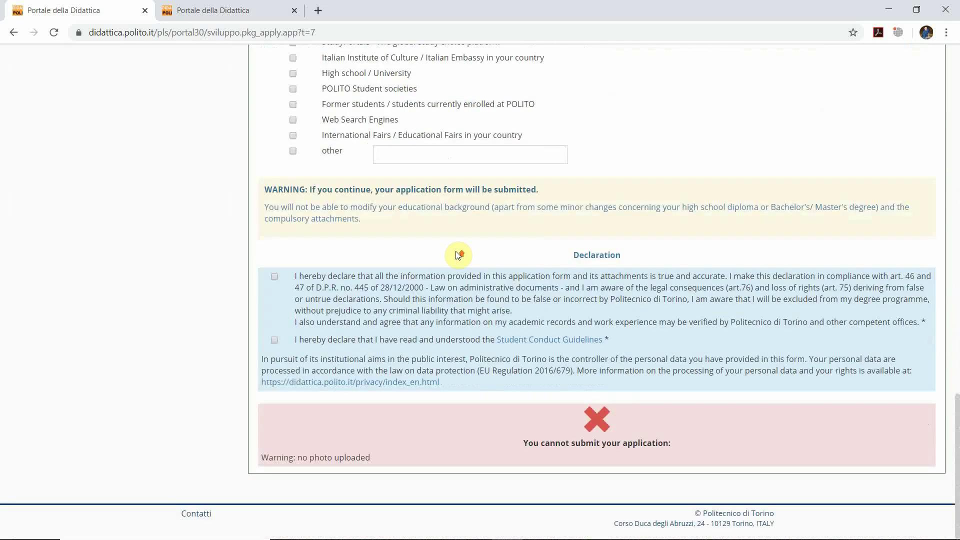
pyautogui.scroll(3, 453, 245)
pyautogui.scroll(-3, 387, 357)
pyautogui.scroll(20, 438, 407)
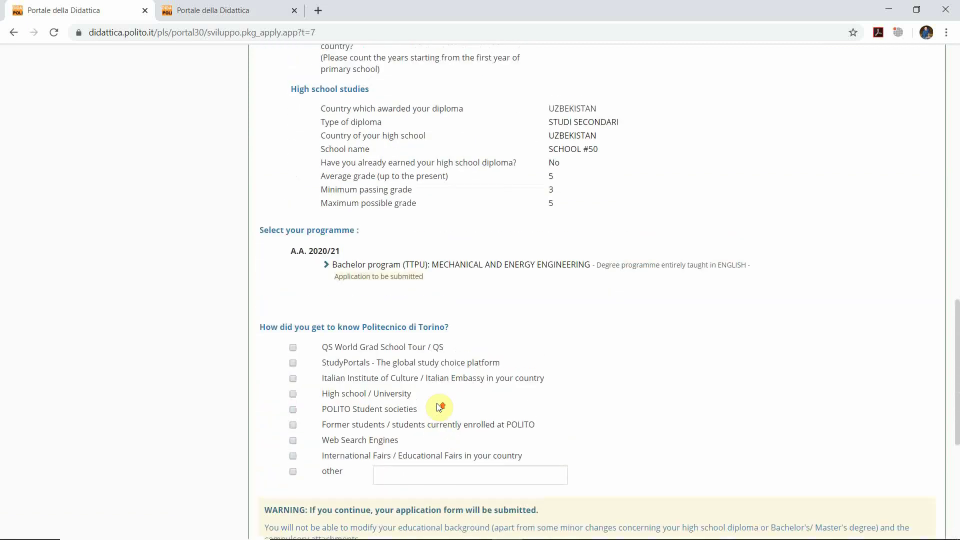
pyautogui.scroll(8, 439, 408)
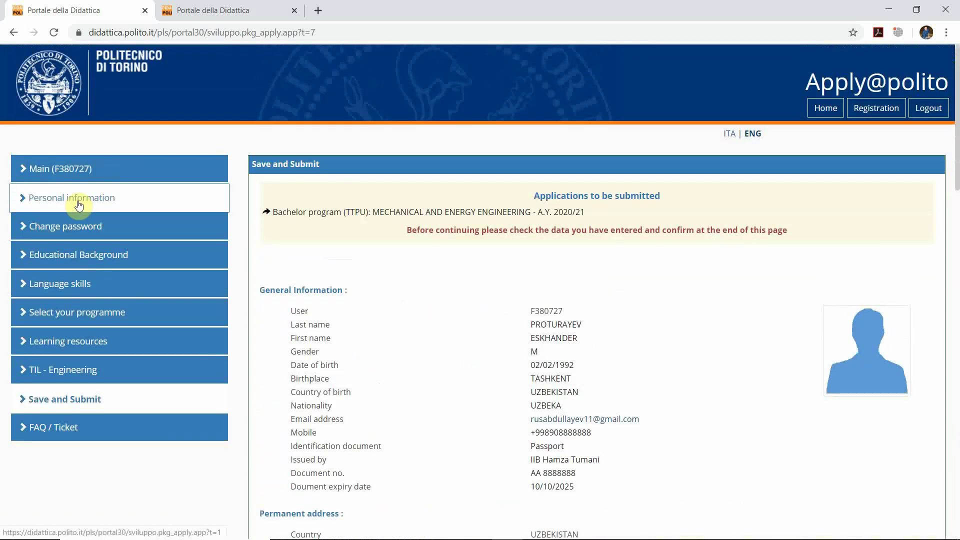
# - Replace the placeholder profile photo with a portrait and save the Personal information page
pyautogui.click(78, 200)
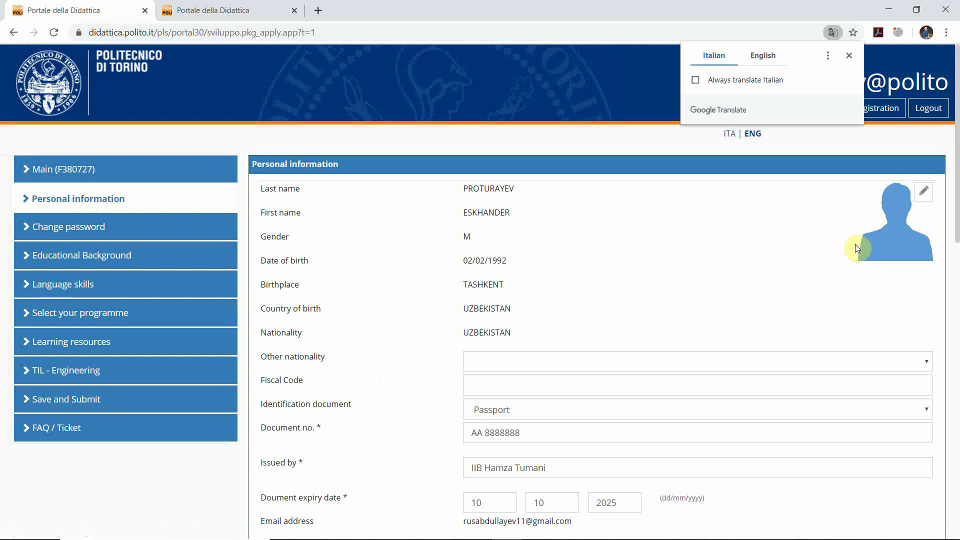
pyautogui.click(925, 193)
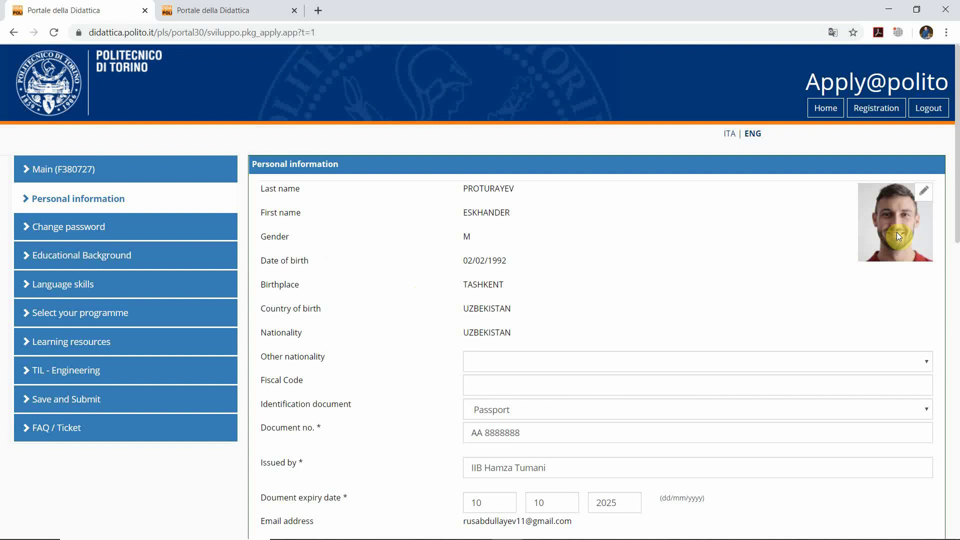
pyautogui.click(760, 233)
pyautogui.scroll(-15, 760, 234)
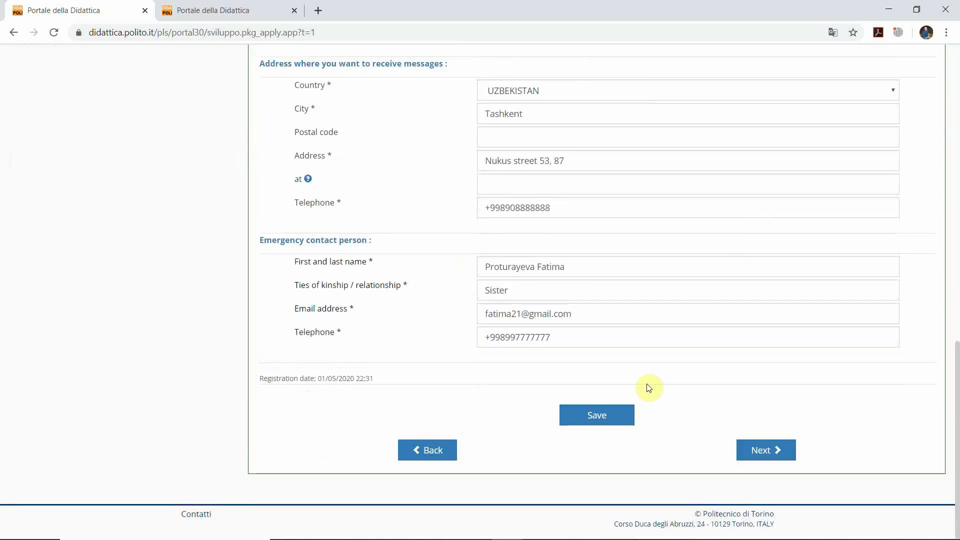
pyautogui.click(587, 417)
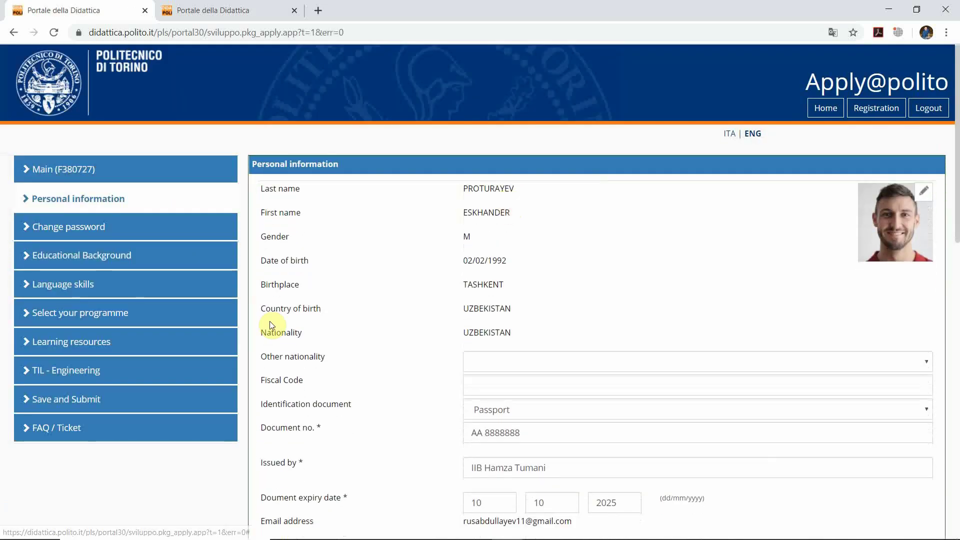
# - Accept the truthfulness declaration and send the Mechanical and Energy Engineering application
pyautogui.click(59, 399)
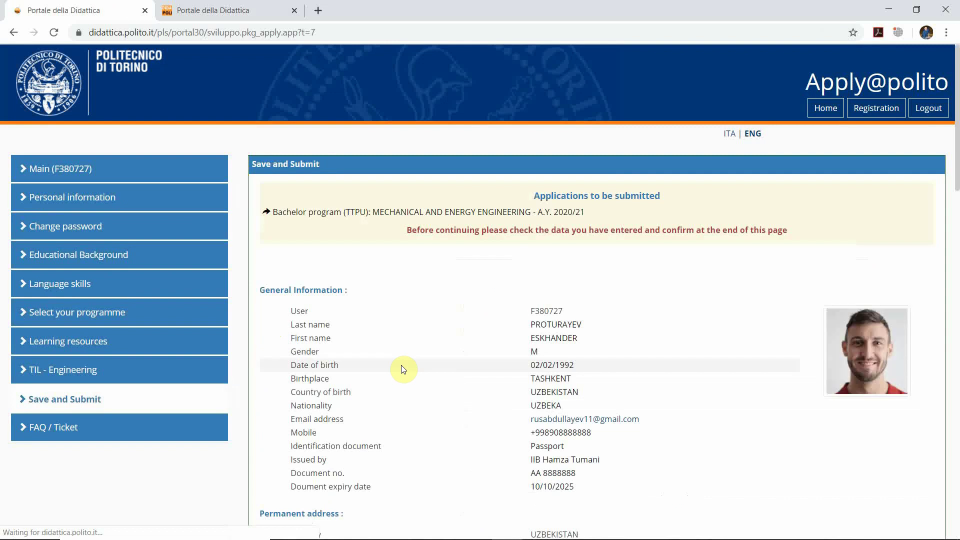
pyautogui.scroll(-12, 405, 360)
pyautogui.scroll(-6, 406, 359)
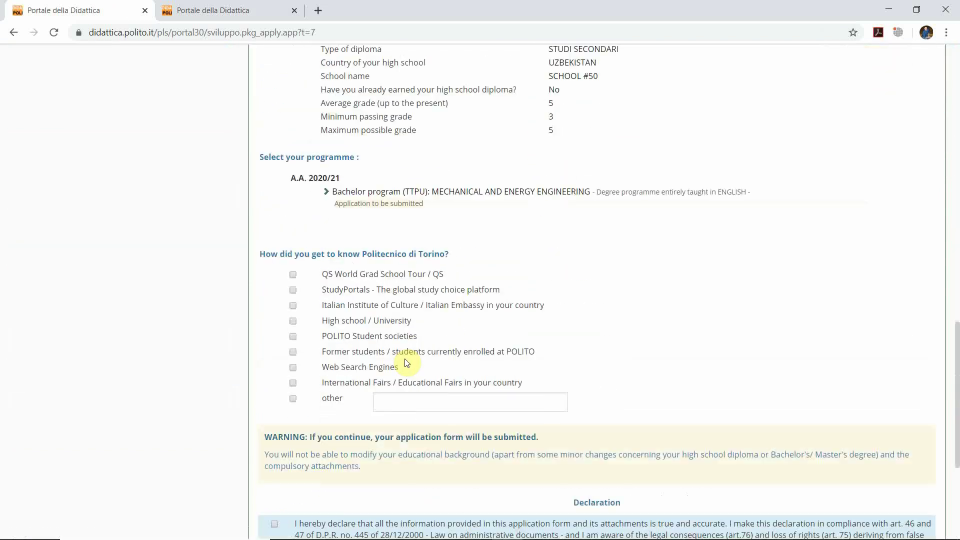
pyautogui.scroll(-3, 407, 362)
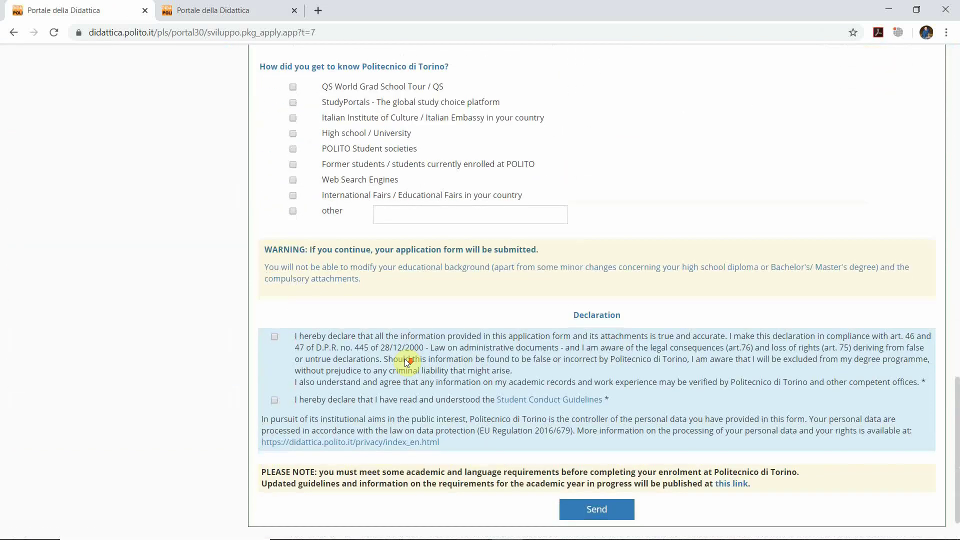
pyautogui.click(274, 338)
pyautogui.click(583, 510)
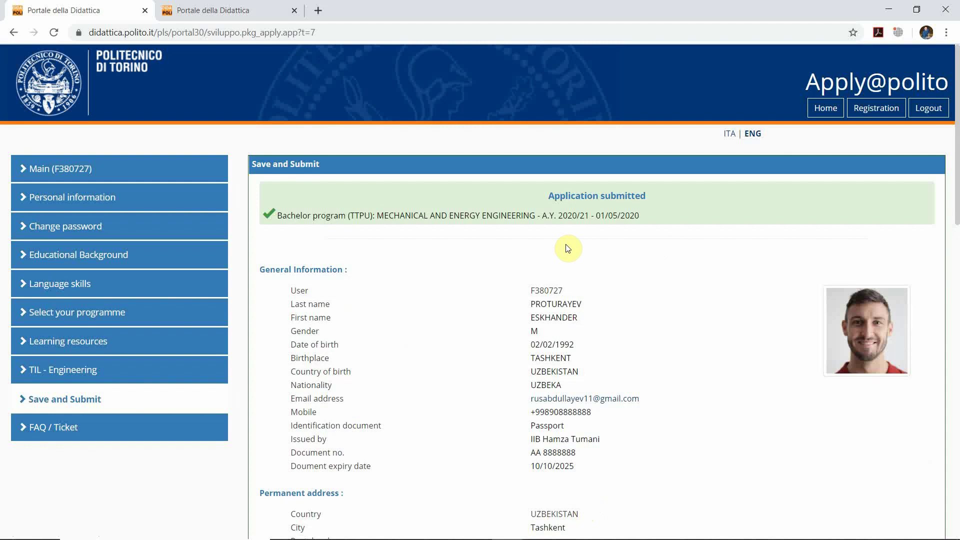
# - Book the TIL - Engineering test session on 22/05/2020 and confirm the booking
pyautogui.click(55, 373)
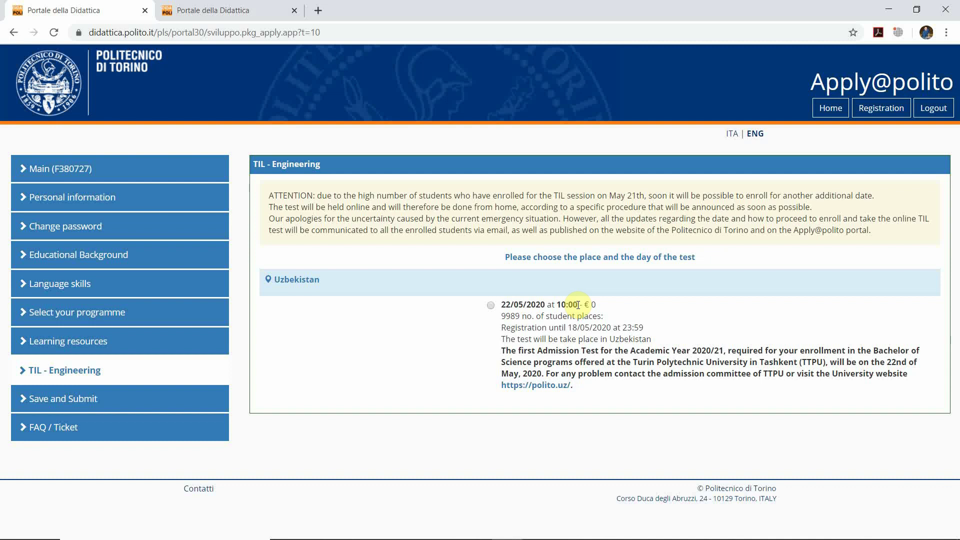
pyautogui.click(491, 306)
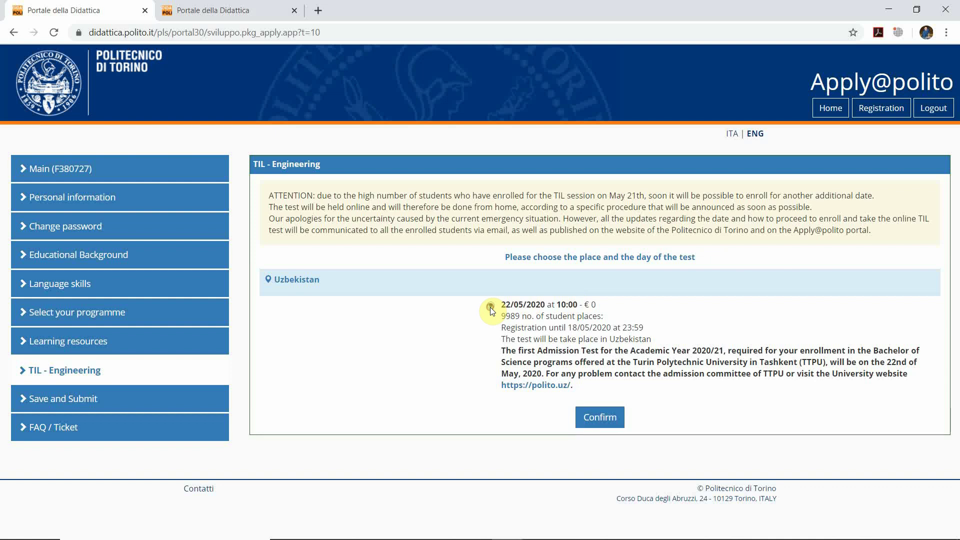
pyautogui.click(598, 423)
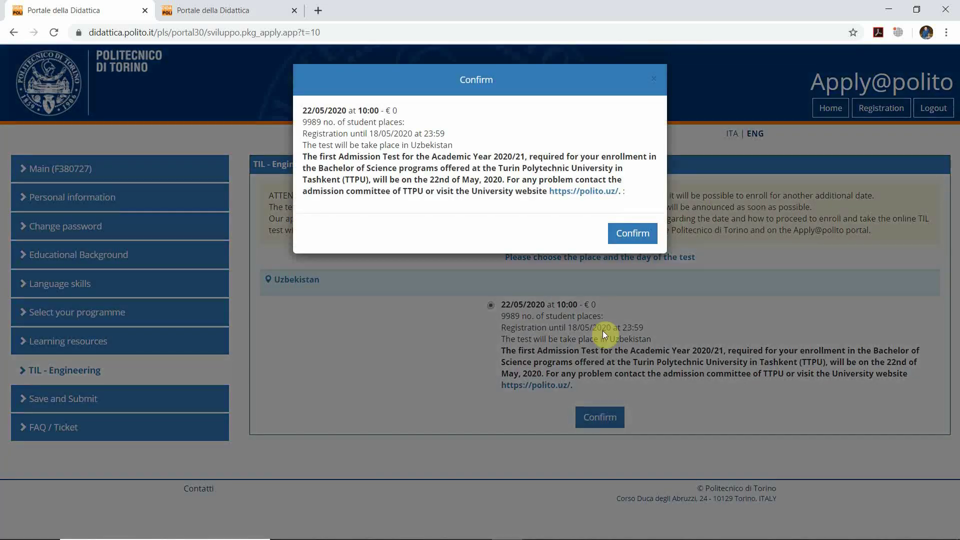
pyautogui.click(632, 234)
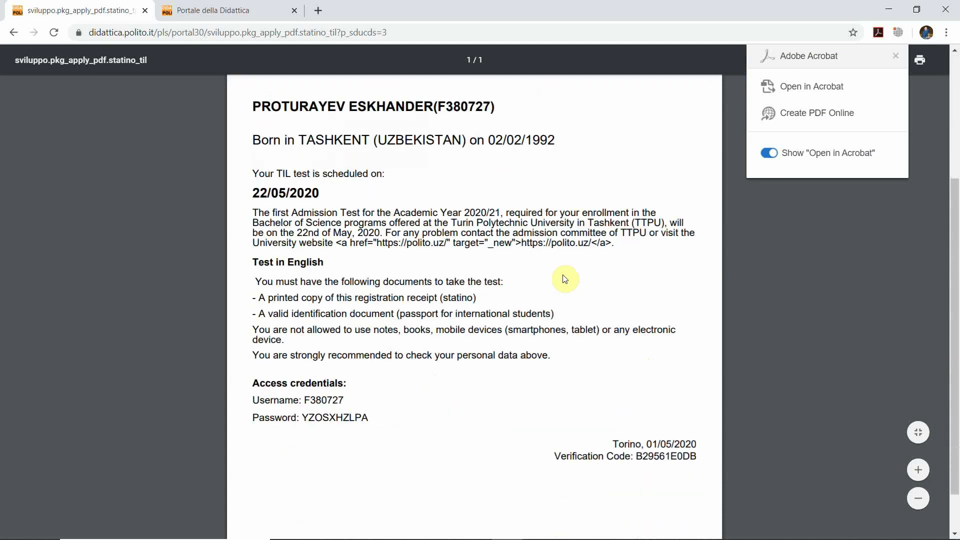
pyautogui.scroll(-1, 565, 279)
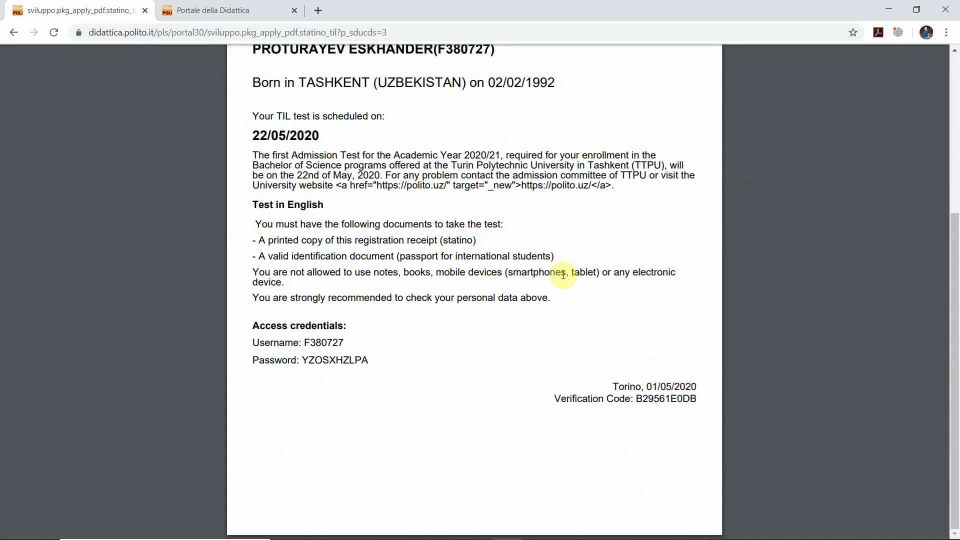
# - Look through the registration receipt PDF, then return to the TIL - Engineering booking page
pyautogui.scroll(3, 565, 277)
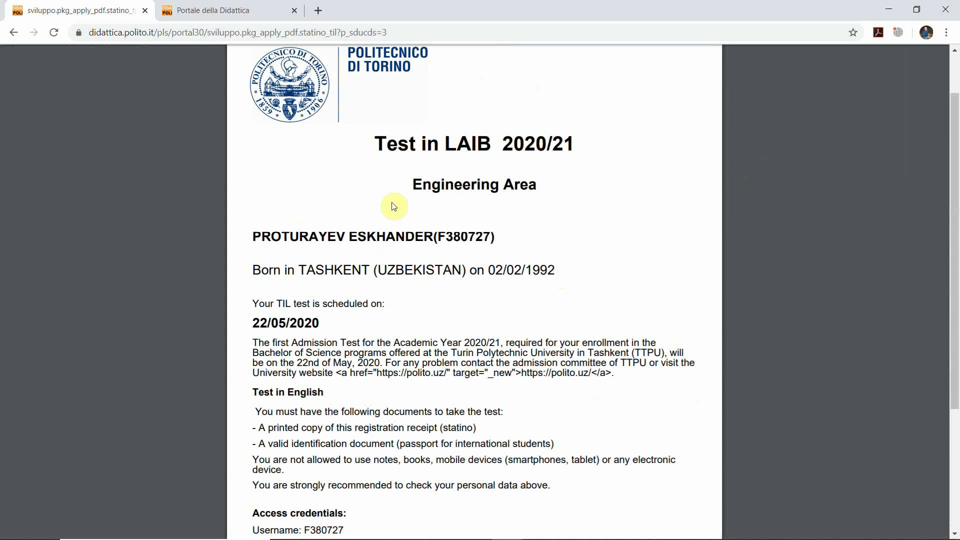
pyautogui.click(192, 11)
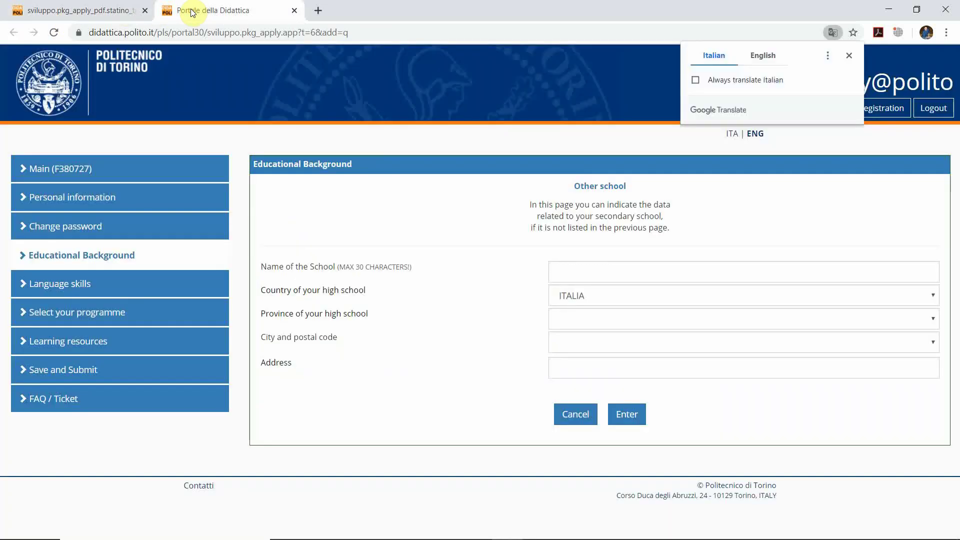
pyautogui.click(70, 11)
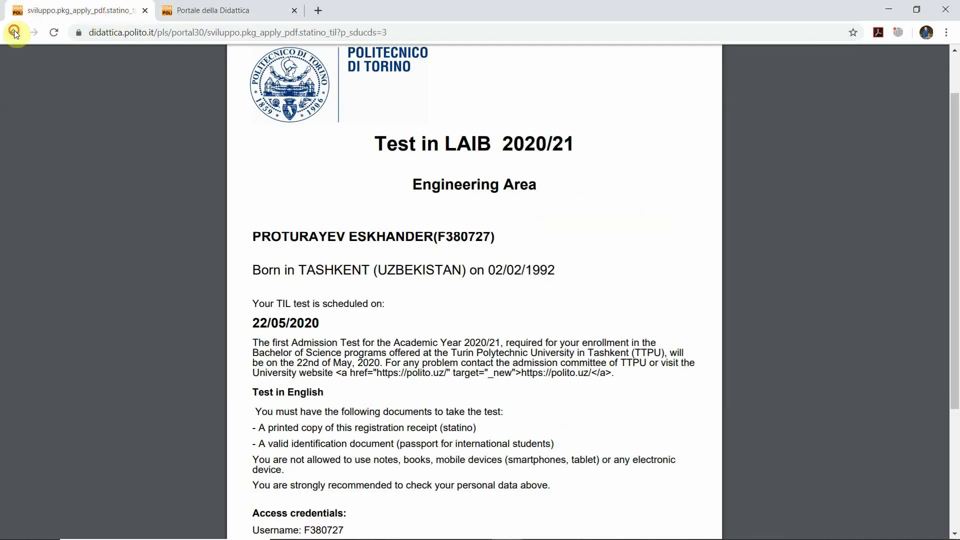
pyautogui.click(14, 33)
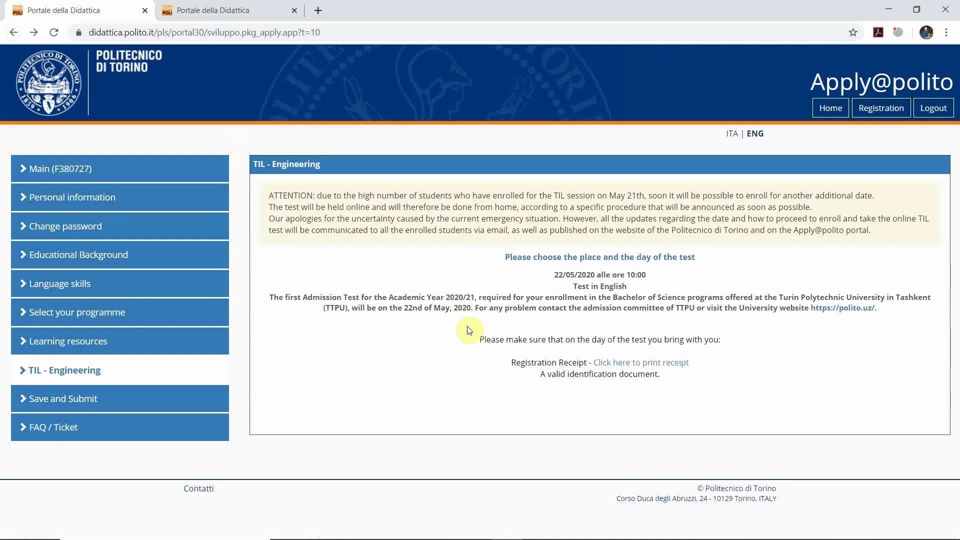